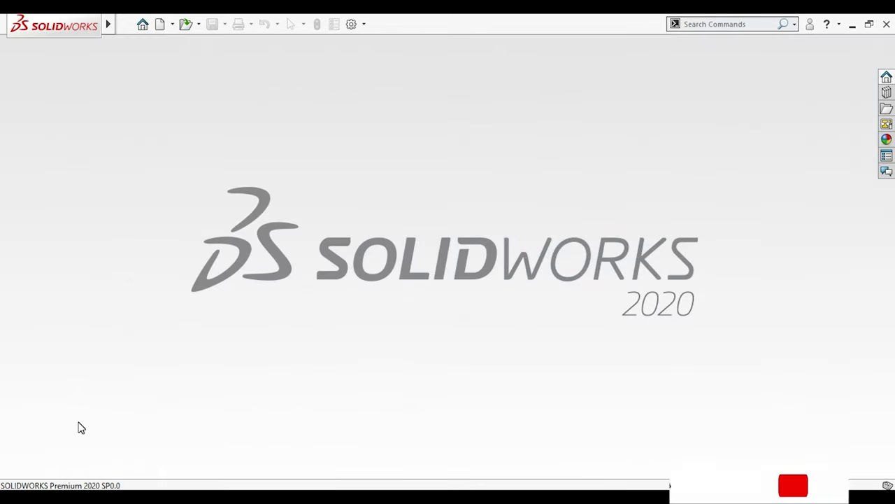
Create a new blank Part document with Ctrl+N
key("ctrl+n")
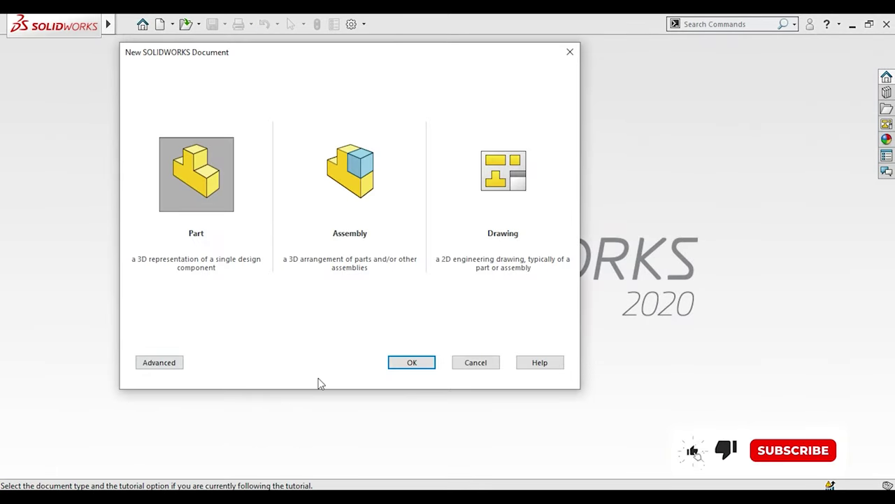
left_click(396, 367)
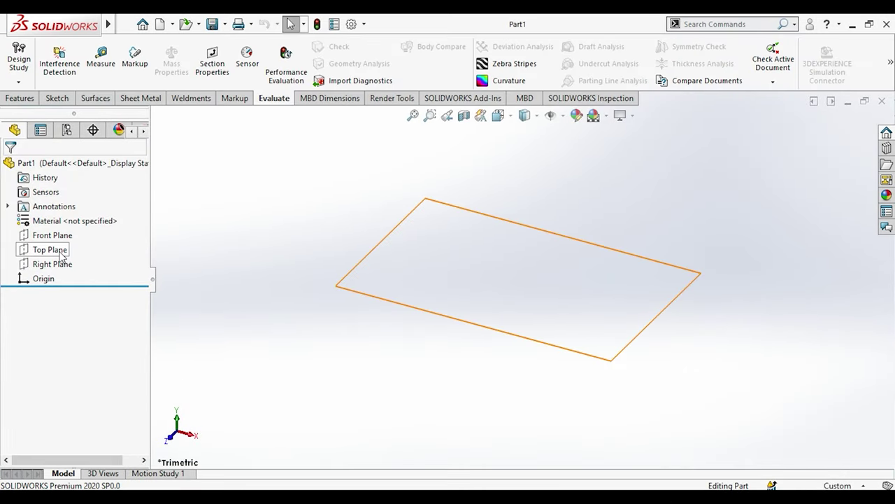
Start a sketch on the Top Plane and draw a circle centred on the origin
left_click(59, 247)
left_click(76, 222)
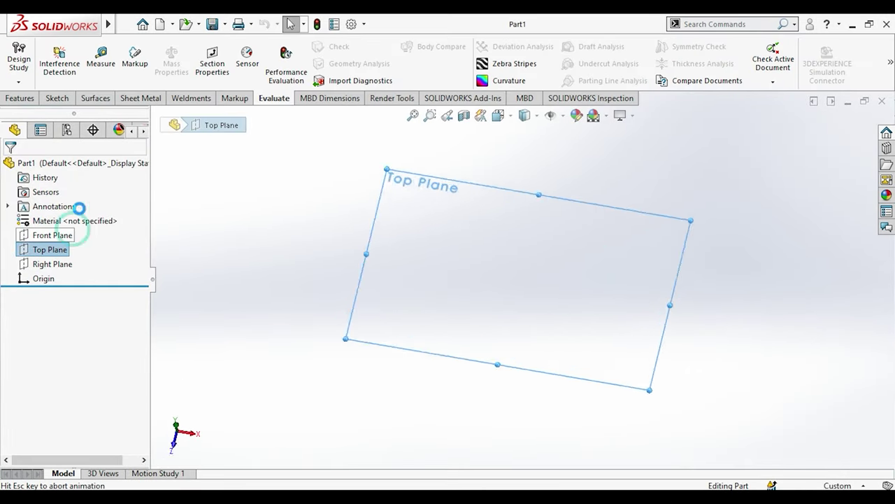
left_click(112, 48)
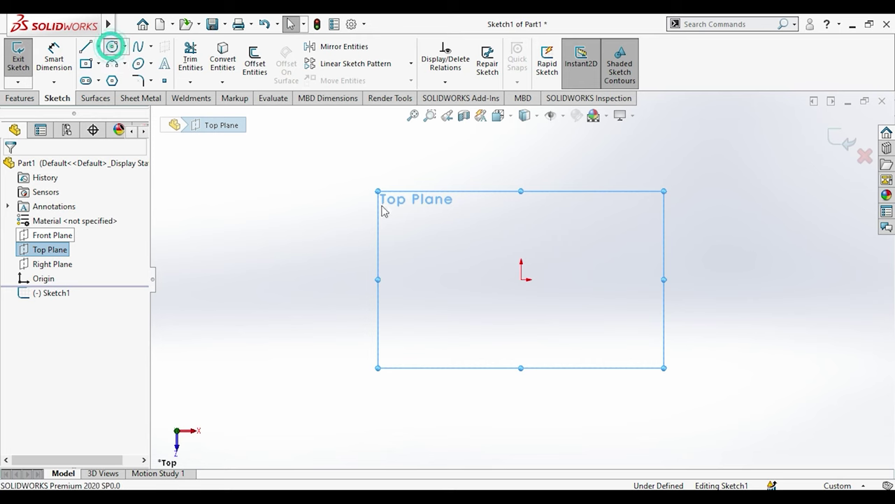
left_click(521, 279)
left_click(538, 300)
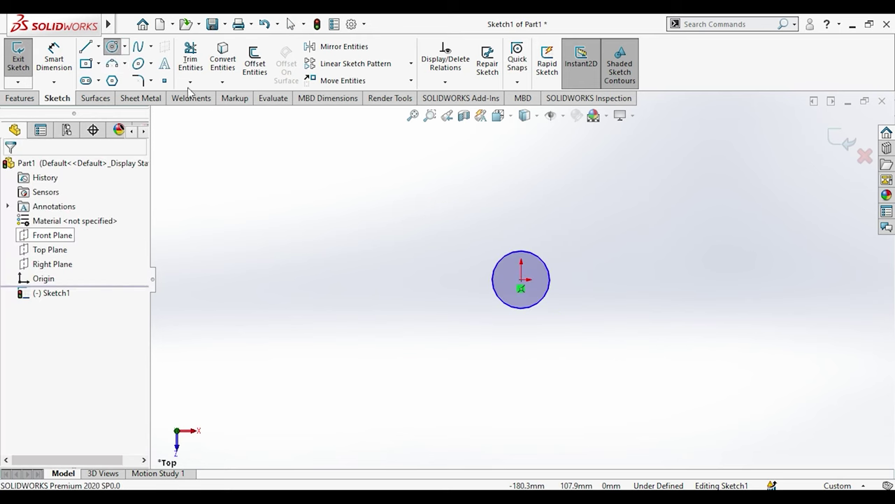
Dimension the circle's diameter to 13 mm, fully defining the sketch
left_click(66, 57)
left_click(502, 306)
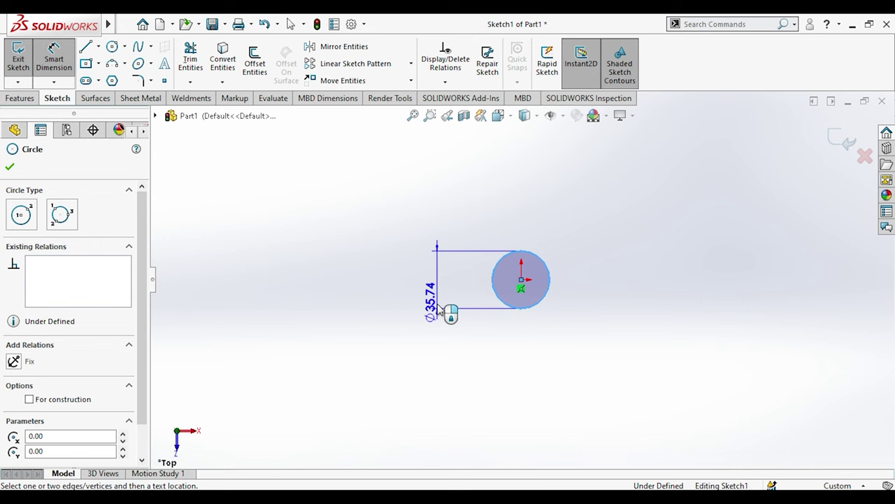
left_click(439, 306)
type("13")
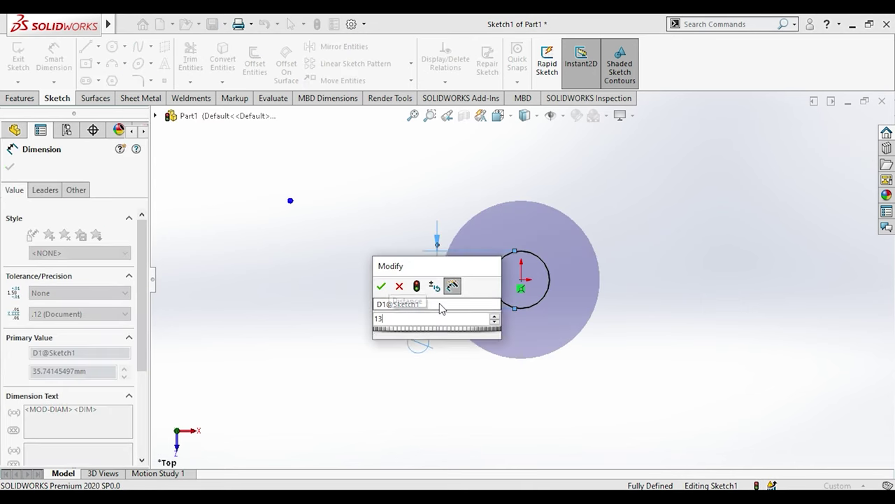
key("Return")
key("Escape")
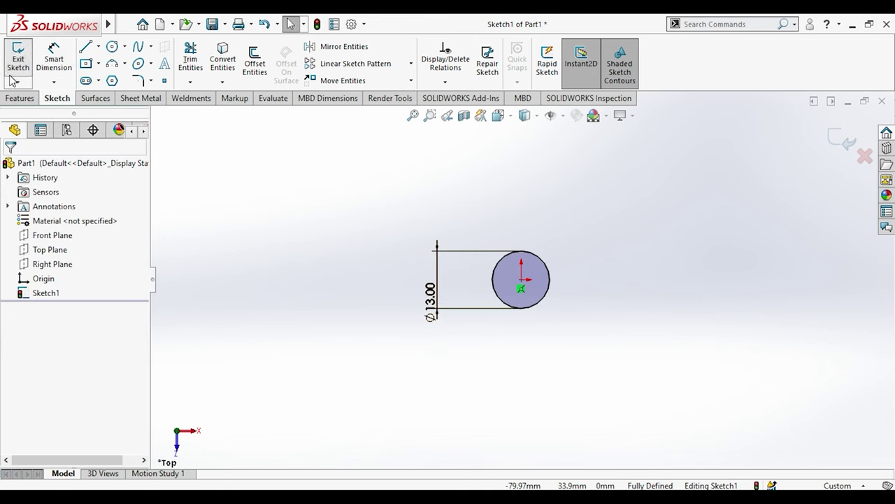
left_click(19, 98)
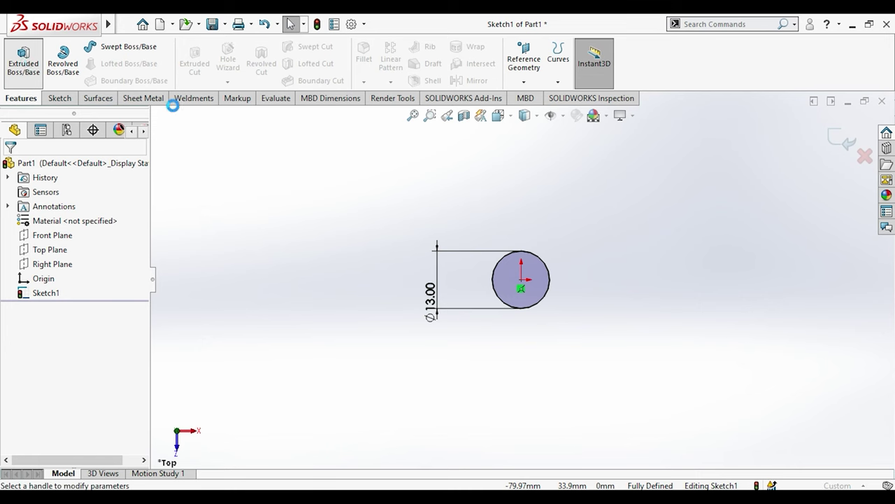
Extrude the 13 mm circle 150 mm in the reversed direction into Boss-Extrude1
type("15")
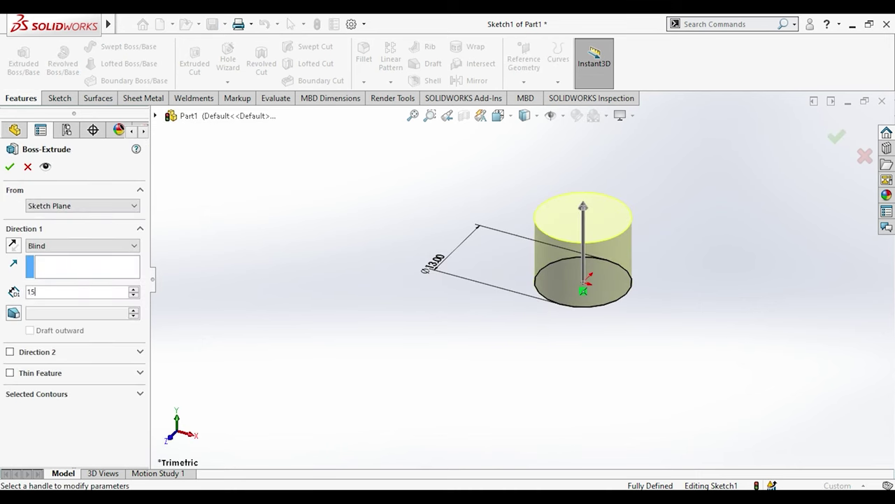
type("0")
key("Return")
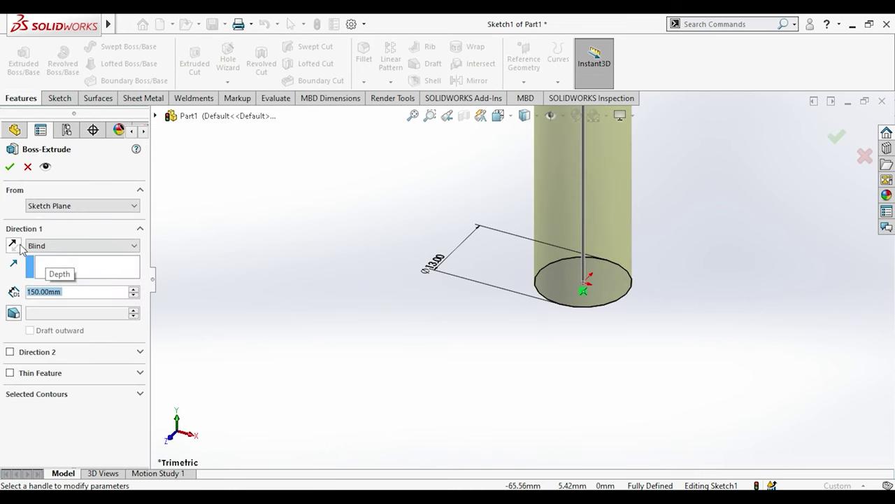
left_click(14, 245)
scroll(457, 326, "up", 2)
scroll(474, 349, "up", 2)
scroll(546, 358, "up", 1)
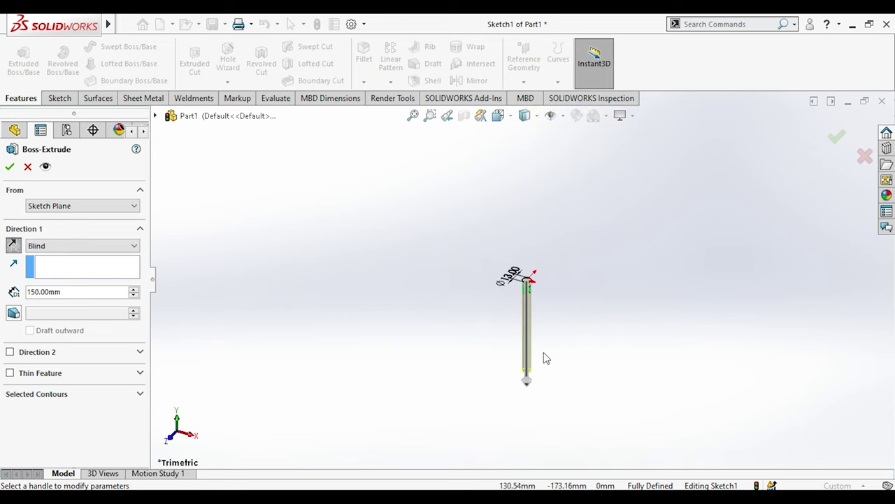
scroll(546, 358, "down", 2)
left_click(9, 167)
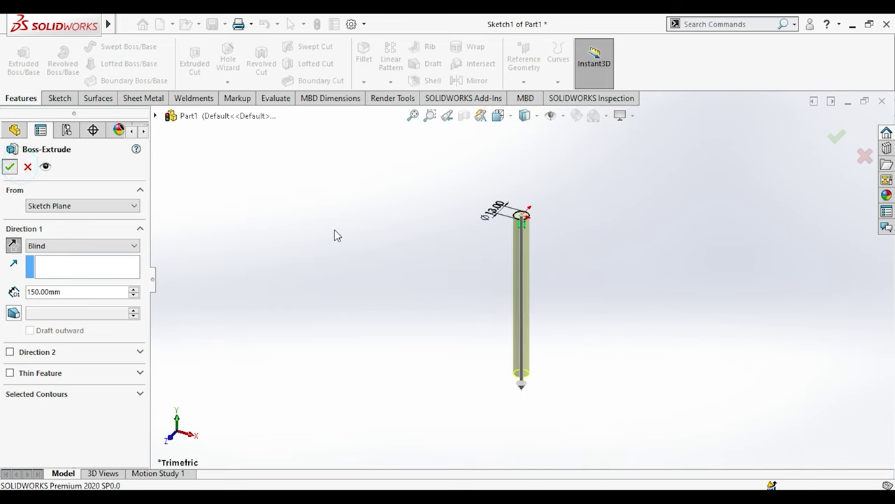
mouse_move(488, 246)
middle_mouse_down()
mouse_move(592, 242)
mouse_move(499, 340)
mouse_move(541, 195)
mouse_move(501, 267)
mouse_move(509, 268)
middle_mouse_up()
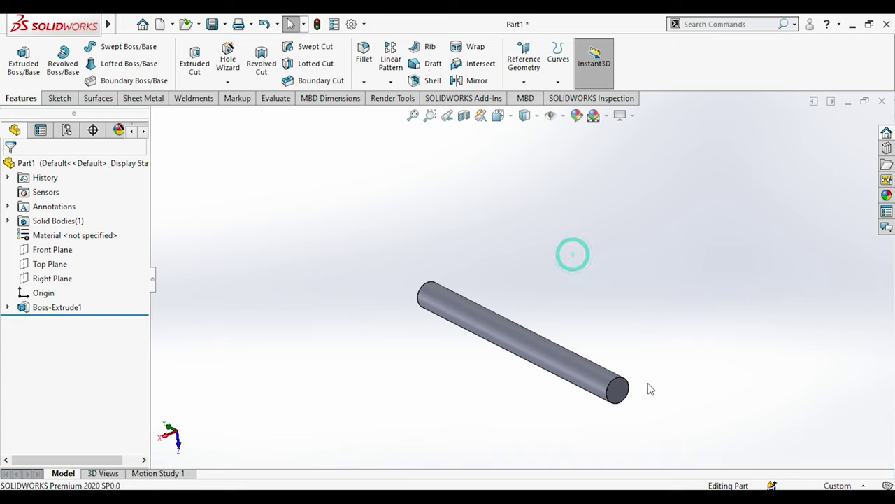
scroll(630, 381, "down", 5)
Sketch on the rod's end face and convert its circular edge into the sketch
left_click(607, 368)
left_click(659, 322)
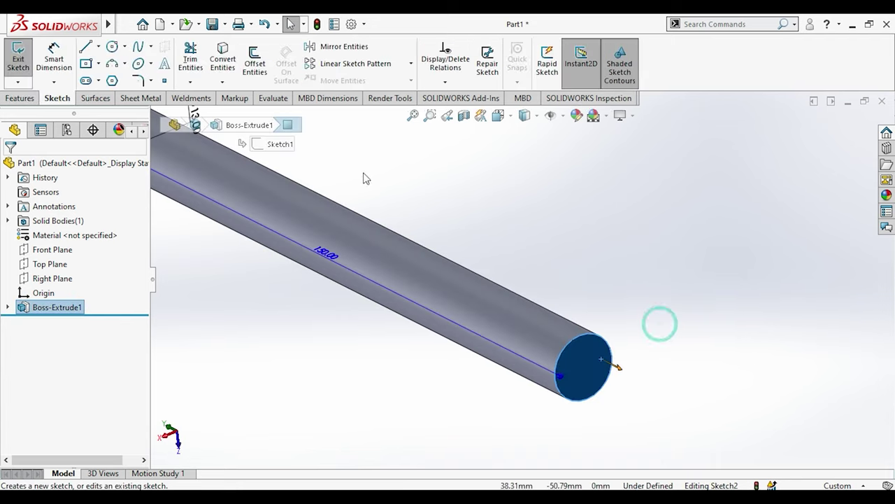
left_click(233, 61)
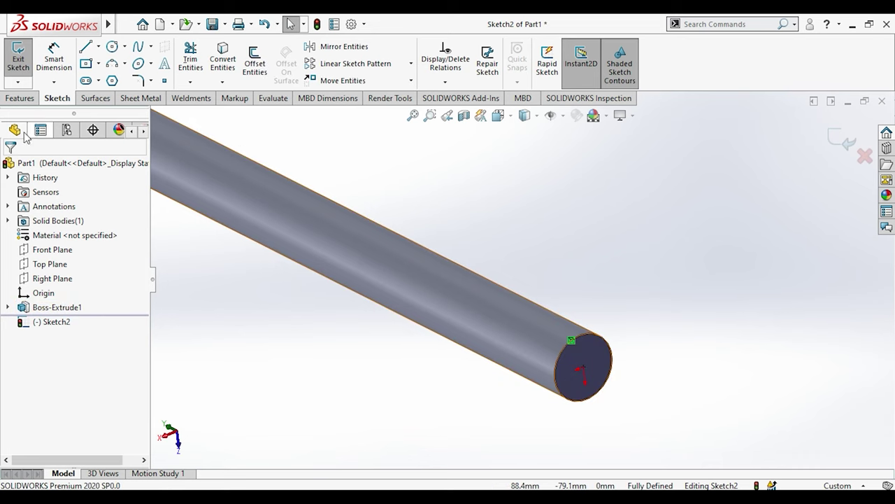
Create a clockwise helix 100 mm high with 46 mm pitch on the converted circle
left_click(20, 97)
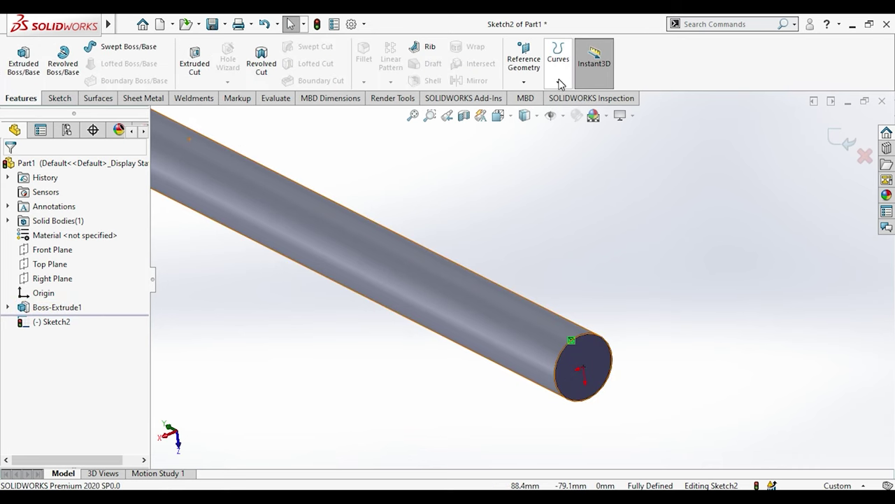
left_click(559, 82)
left_click(586, 114)
type("100")
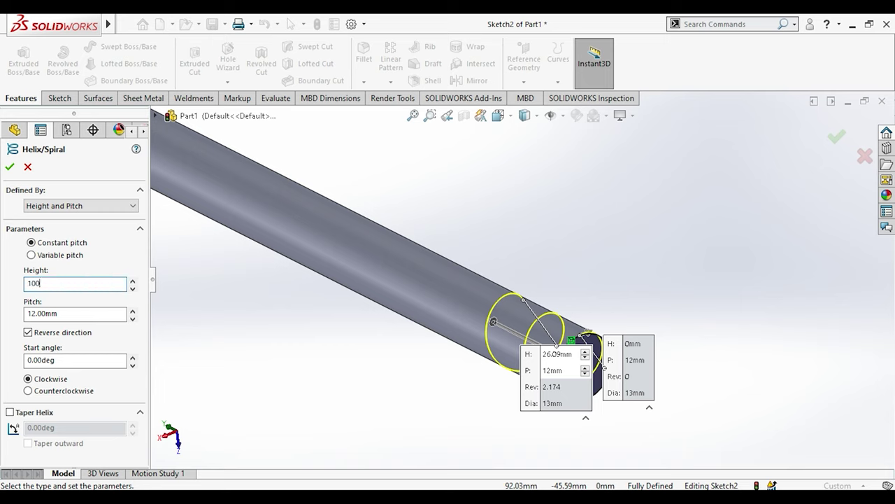
key("Return")
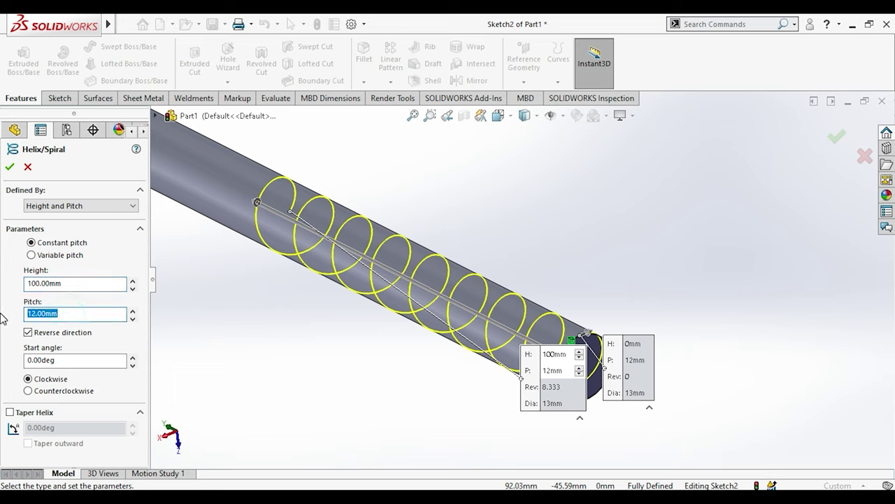
type("46")
key("Return")
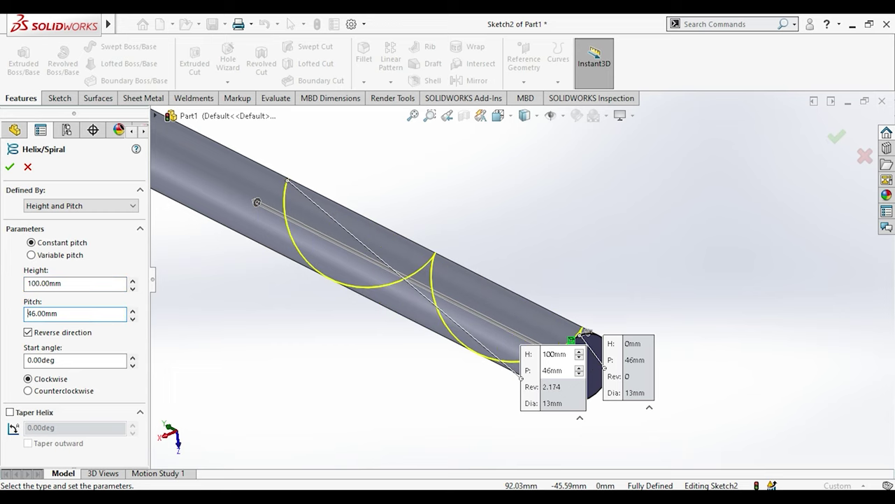
scroll(206, 288, "up", 2)
middle_click_drag(310, 254, 326, 270)
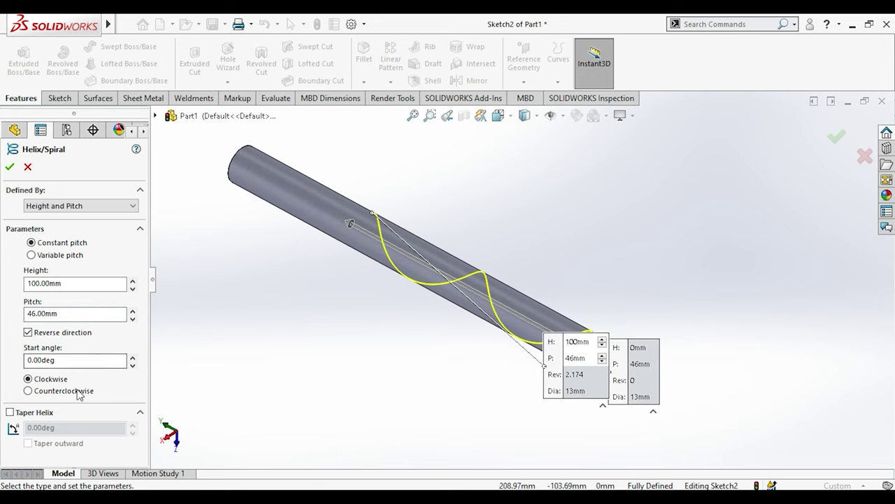
left_click(10, 167)
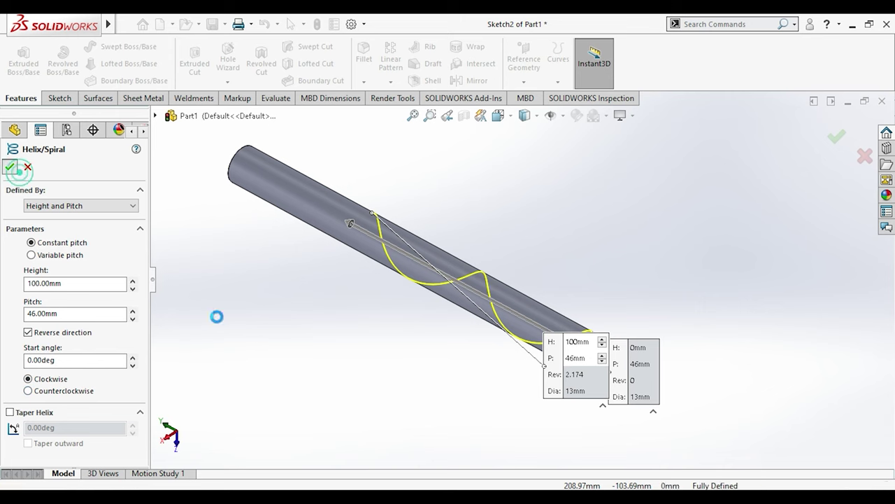
left_click(297, 375)
mouse_move(474, 277)
middle_mouse_down()
mouse_move(510, 379)
mouse_move(539, 382)
middle_mouse_up()
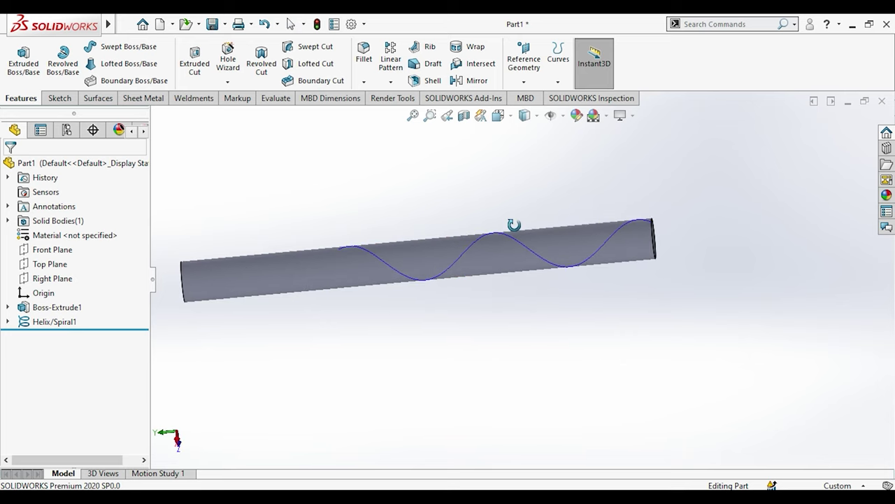
Create Plane1 through the helix end point, perpendicular to the helix
key("space")
left_click(457, 347)
scroll(723, 273, "down", 1)
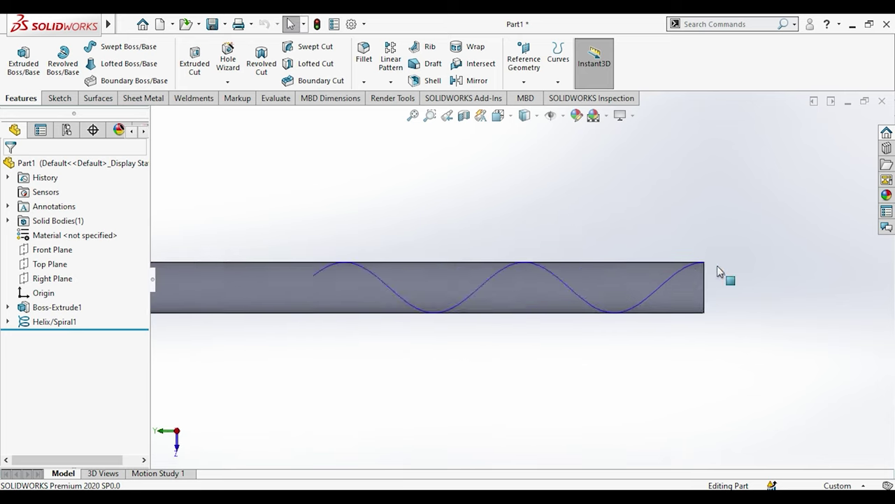
scroll(666, 275, "down", 3)
scroll(665, 275, "down", 2)
middle_click_drag(580, 255, 571, 301)
left_click(559, 258)
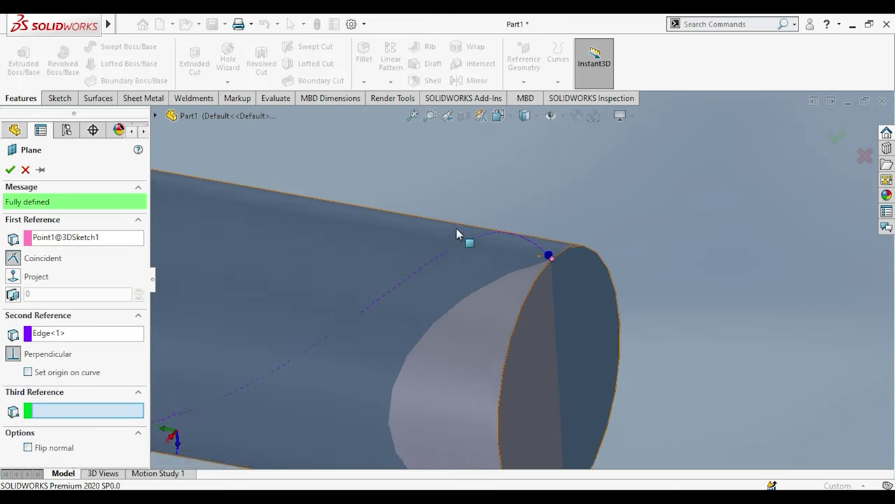
scroll(456, 228, "up", 5)
scroll(457, 232, "up", 1)
left_click(11, 170)
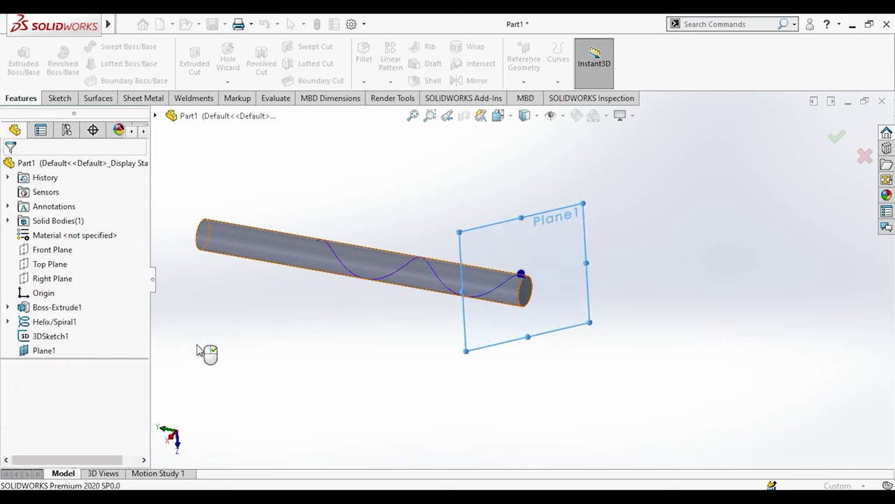
Start a sketch on Plane1 and hide the plane from view
left_click(552, 248)
left_click(601, 213)
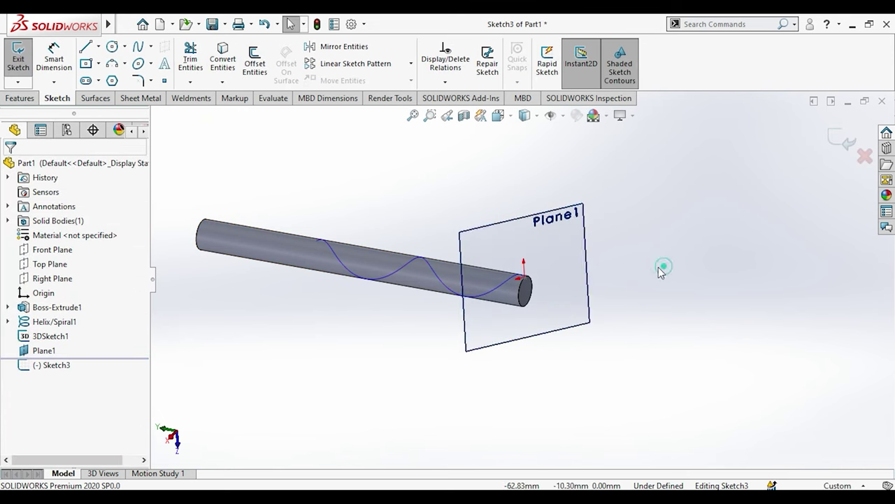
right_click(28, 356)
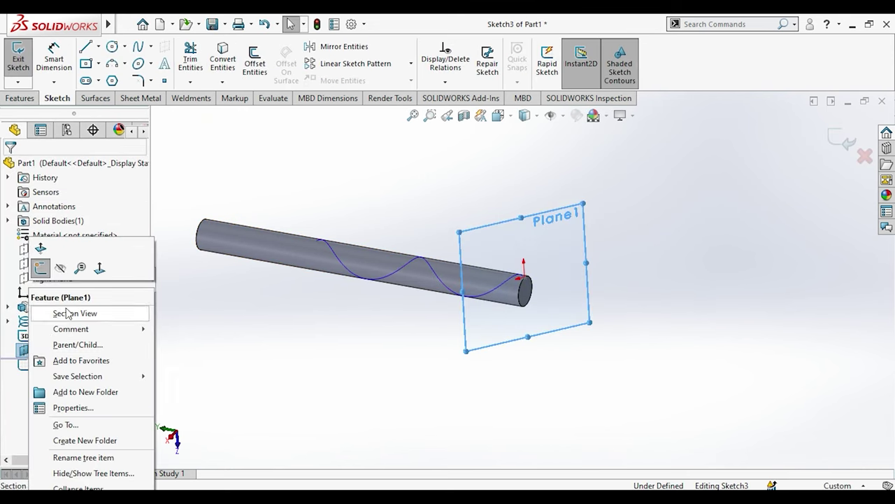
left_click(62, 272)
left_click(258, 185)
Draw a circle centred on the helix's end point
left_click(110, 47)
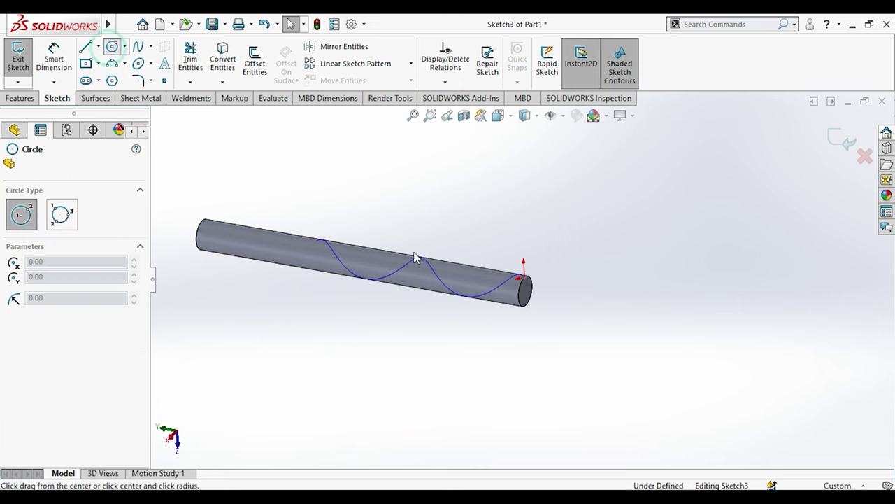
scroll(576, 287, "down", 2)
scroll(579, 296, "down", 1)
scroll(615, 306, "down", 1)
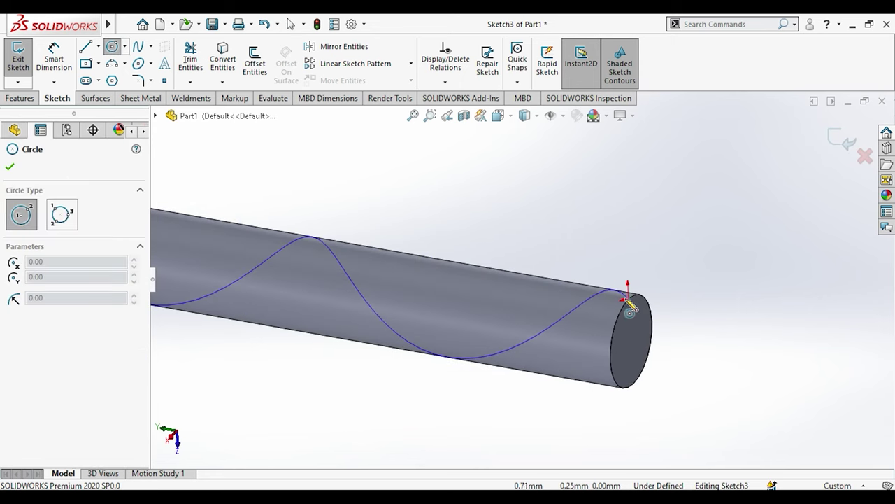
left_click(628, 300)
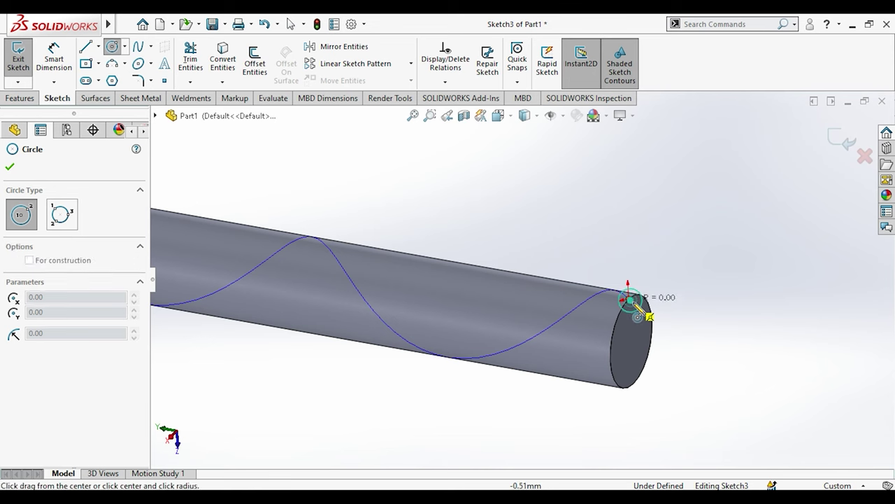
left_click(639, 314)
key("Escape")
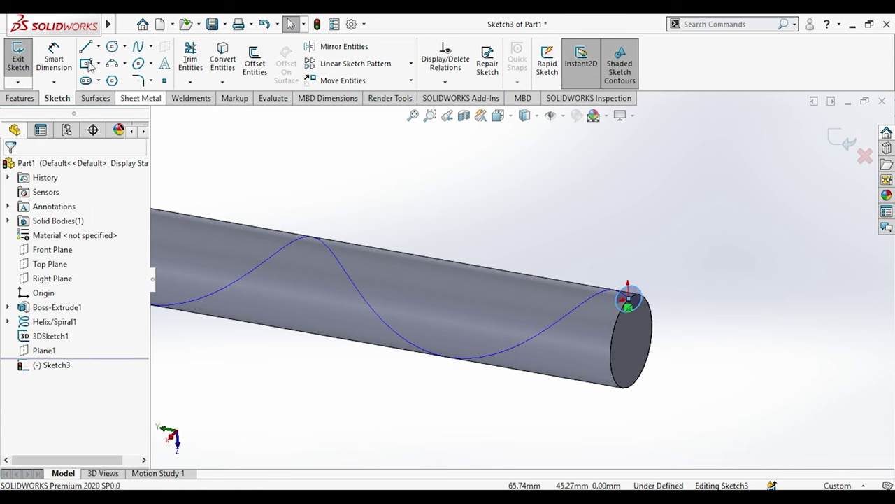
Dimension the flute profile circle to 8.00 mm diameter
left_click(54, 57)
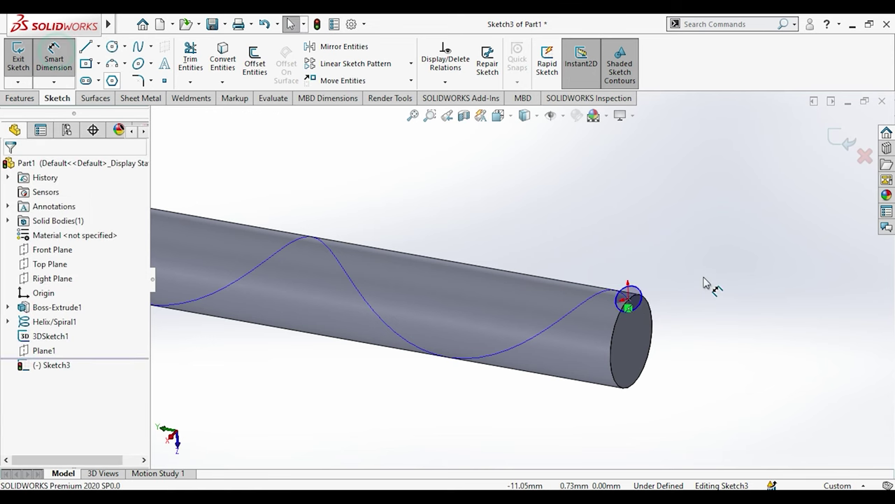
left_click(657, 282)
left_click(672, 290)
key("Return")
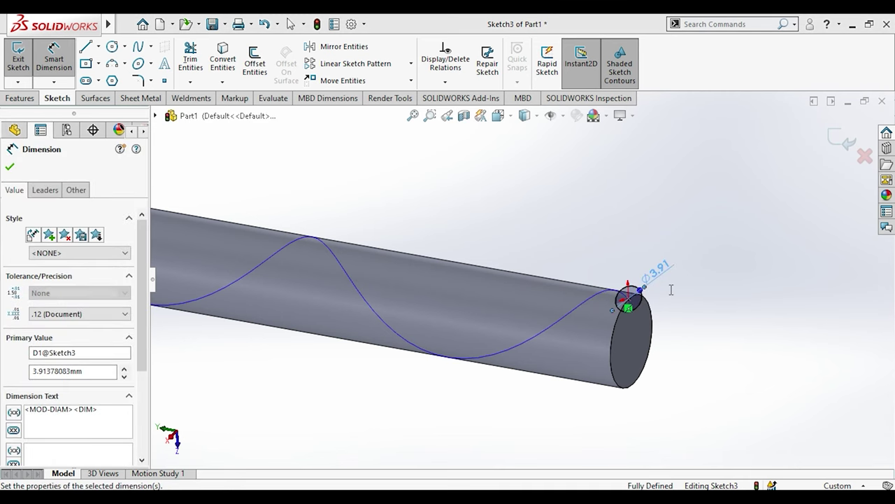
key("Escape")
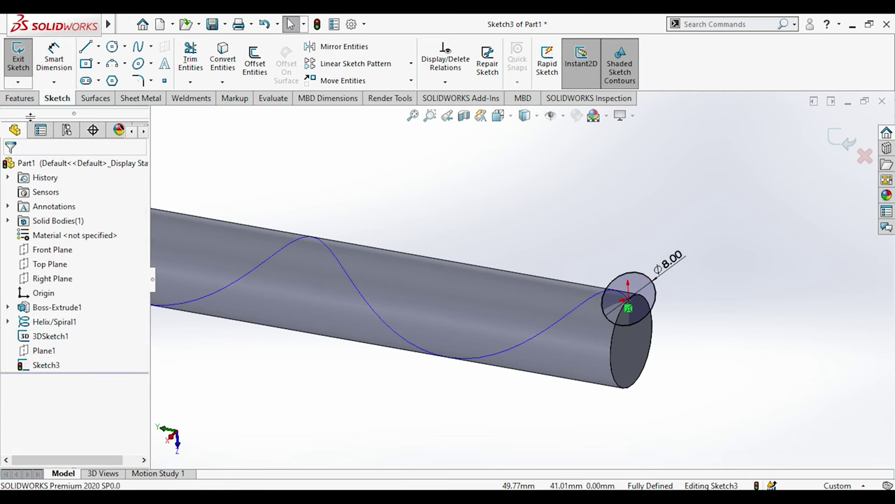
left_click(21, 98)
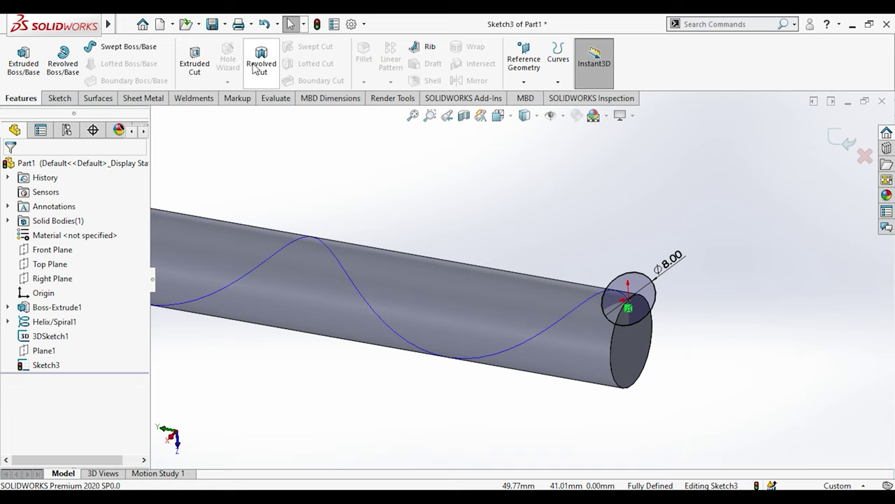
Exit the profile sketch and preview a swept cut of Sketch3 along Helix/Spiral1
left_click(835, 138)
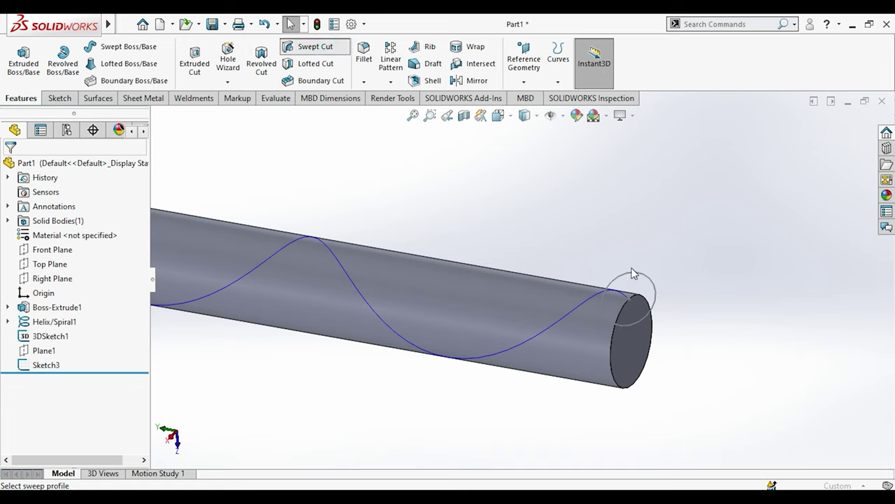
left_click(592, 297)
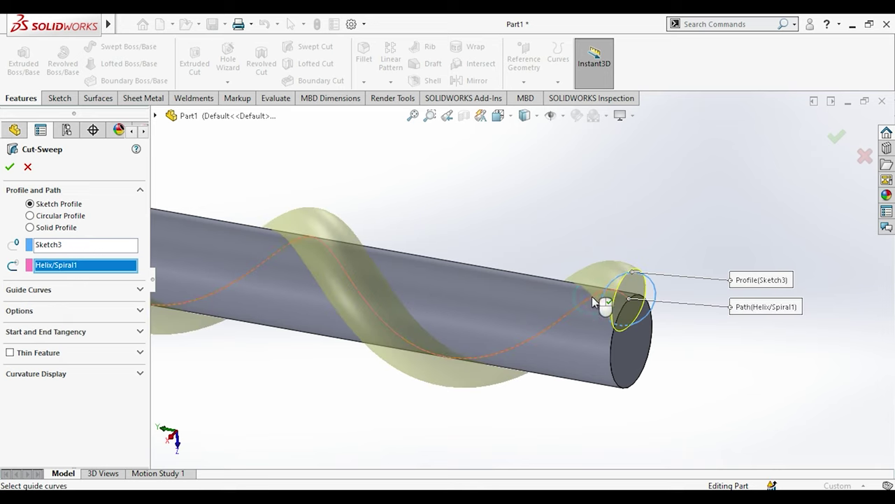
scroll(592, 296, "up", 3)
middle_click_drag(543, 254, 536, 216)
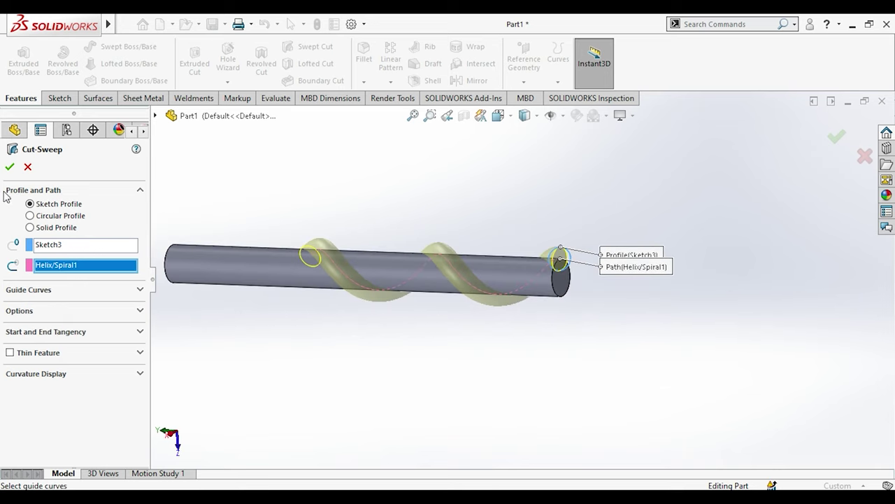
key("Return")
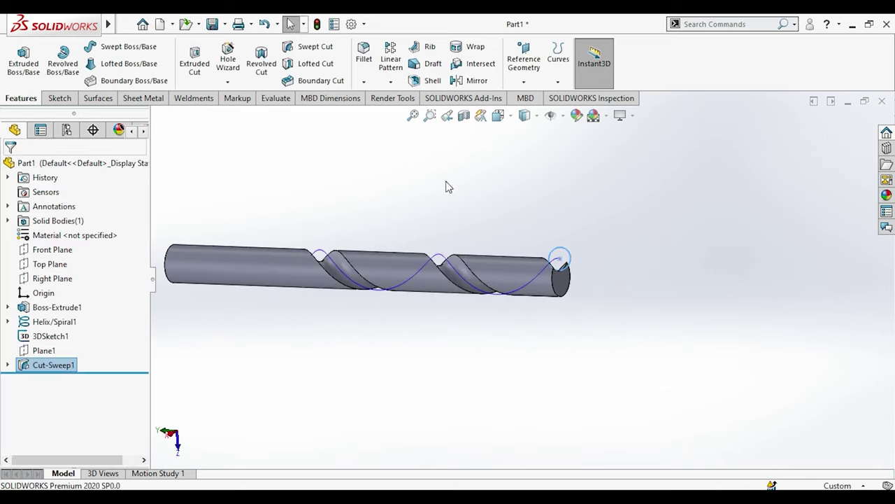
middle_click_drag(459, 202, 428, 202)
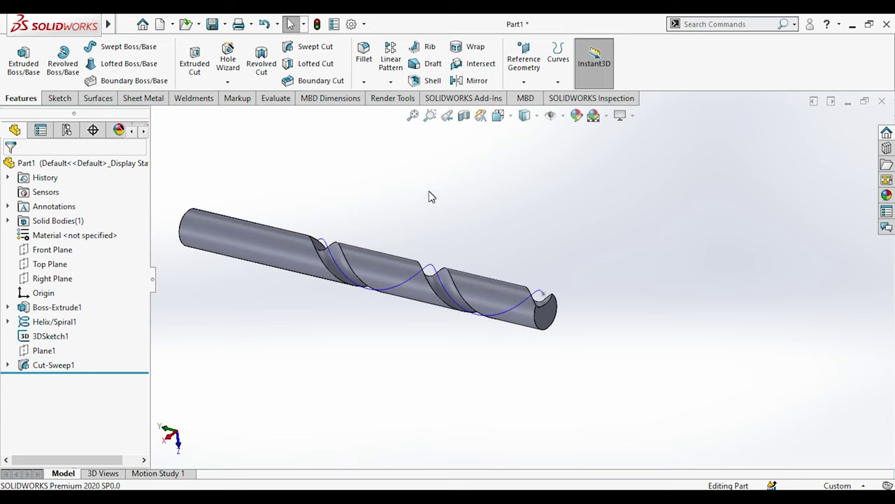
middle_click_drag(473, 223, 512, 178)
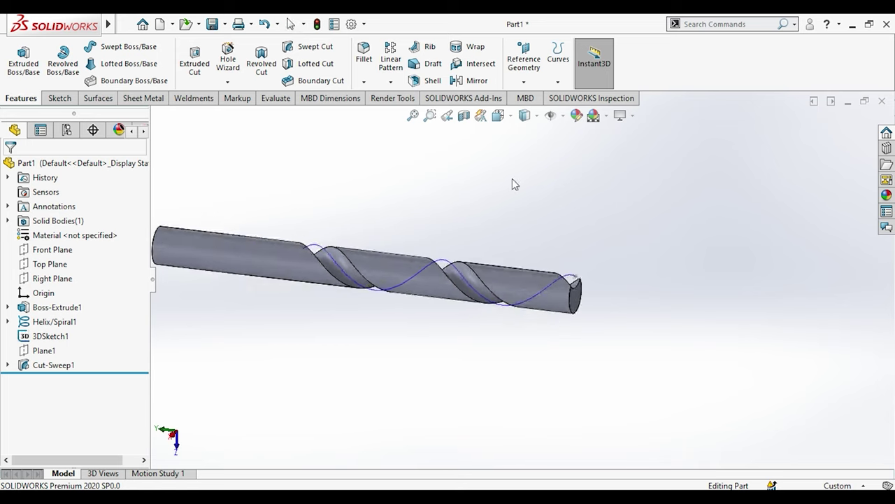
scroll(460, 255, "down", 3)
scroll(458, 260, "up", 3)
mouse_move(473, 321)
middle_mouse_down()
mouse_move(469, 343)
mouse_move(499, 442)
middle_mouse_up()
scroll(343, 223, "down", 3)
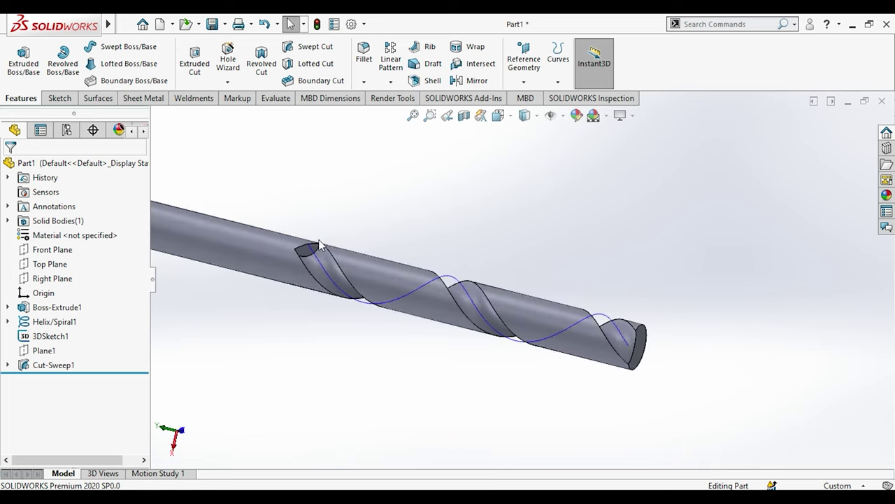
scroll(319, 243, "down", 3)
Hide the helix and sketch the flute end face's edges using Convert Entities
left_click(43, 321)
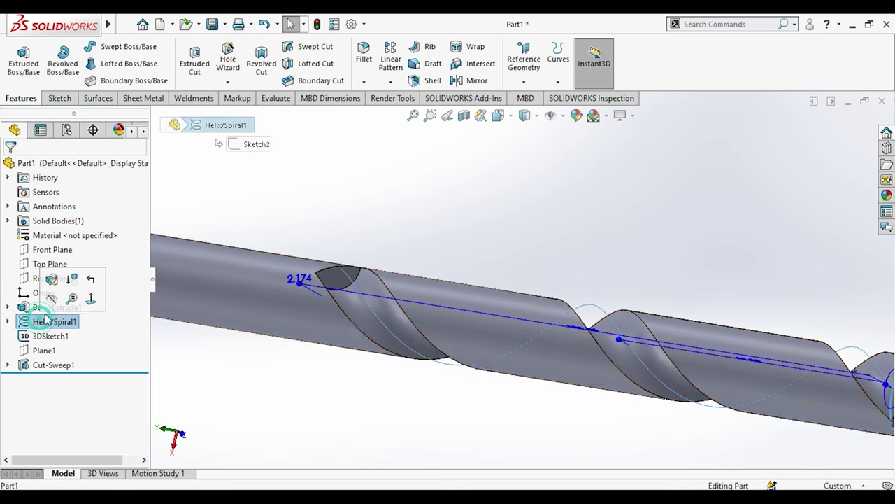
left_click(51, 298)
left_click(486, 167)
left_click(341, 280)
left_click(396, 240)
left_click(222, 64)
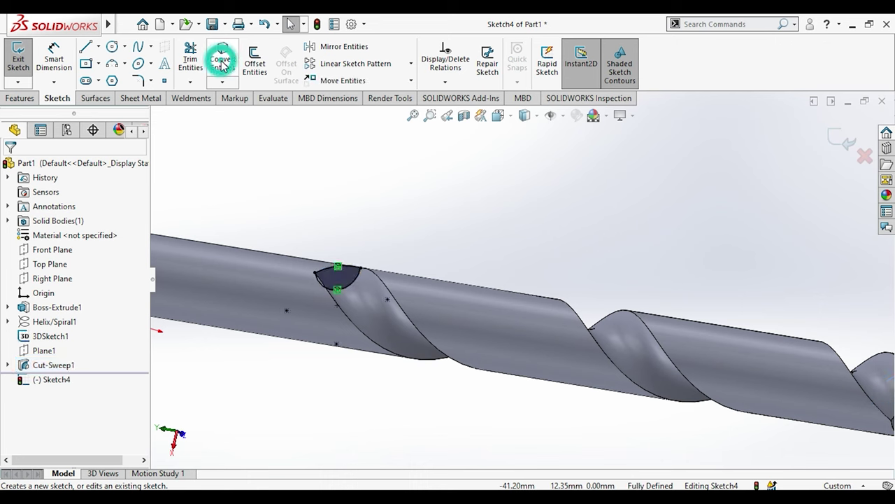
Extrude-cut the converted end-face profile Through All as Cut-Extrude1
left_click(35, 100)
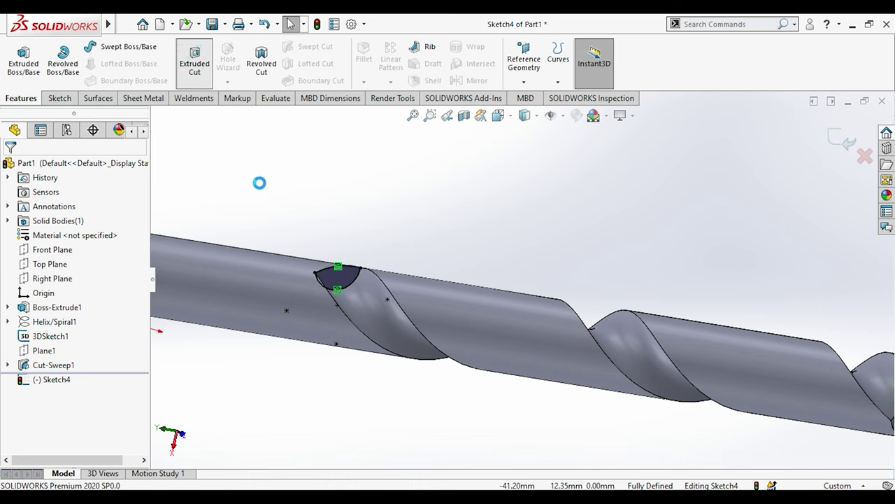
left_click(88, 246)
left_click(63, 266)
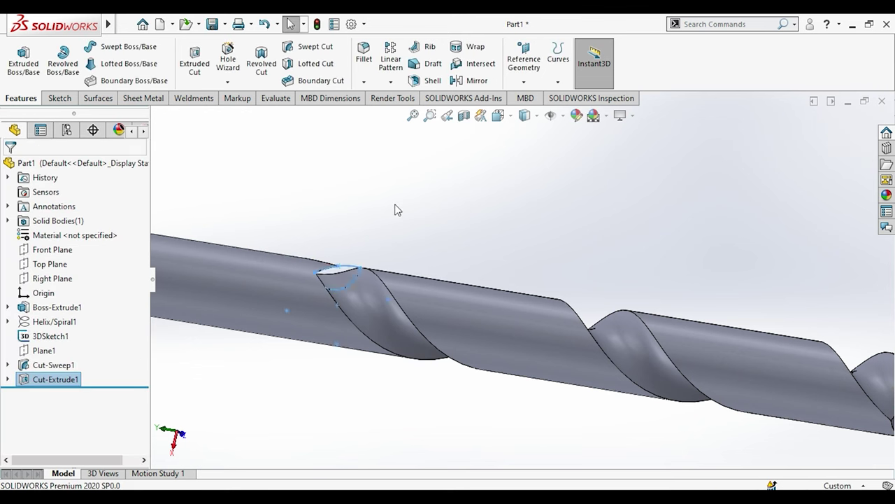
mouse_move(376, 233)
middle_mouse_down()
mouse_move(403, 374)
mouse_move(365, 360)
middle_mouse_up()
key("space")
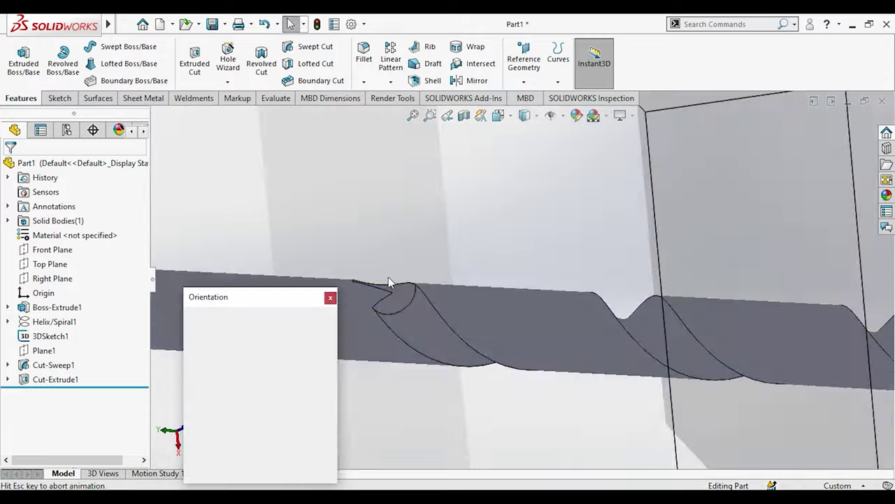
left_click(395, 357)
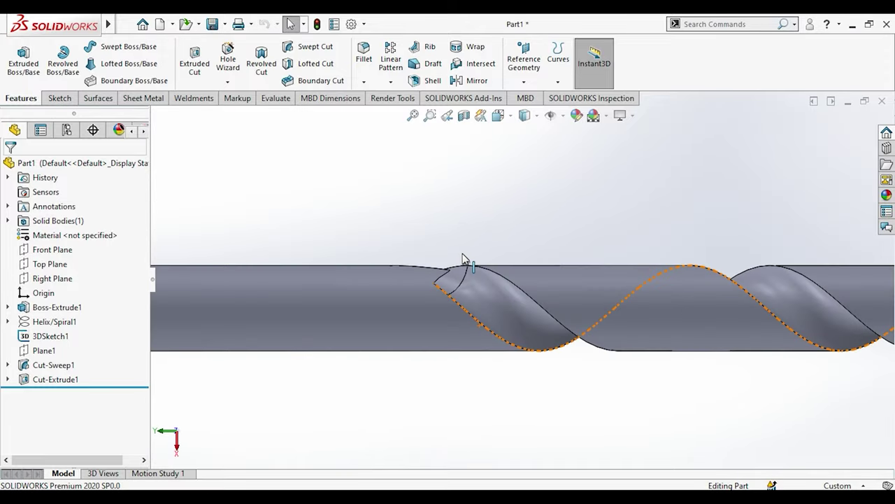
left_click(21, 380)
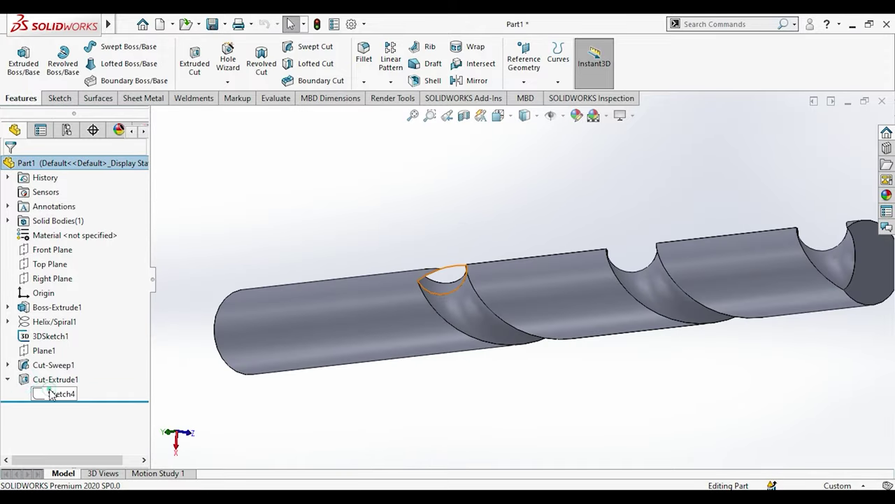
Edit Sketch4 and add a 3-point arc completing the outline into a full circle
left_click(51, 394)
left_click(66, 352)
middle_click_drag(452, 273, 463, 254)
key("space")
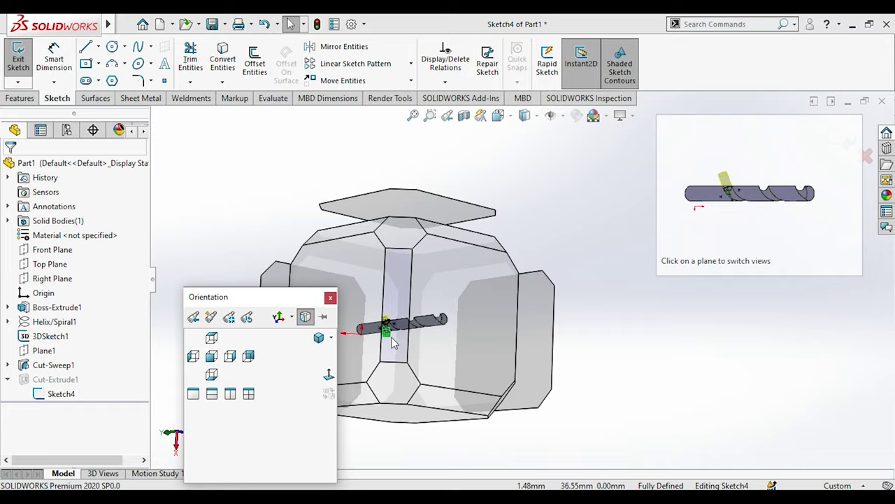
left_click(391, 341)
scroll(517, 303, "down", 5)
scroll(517, 302, "down", 3)
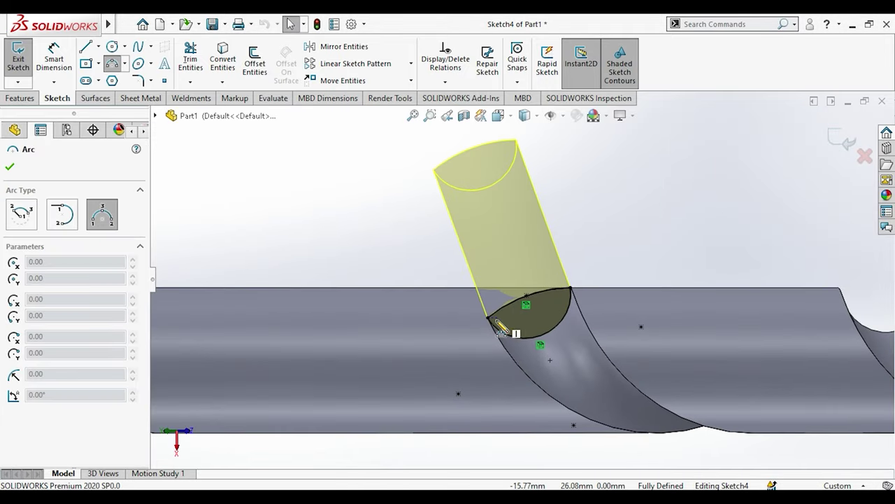
left_click(488, 319)
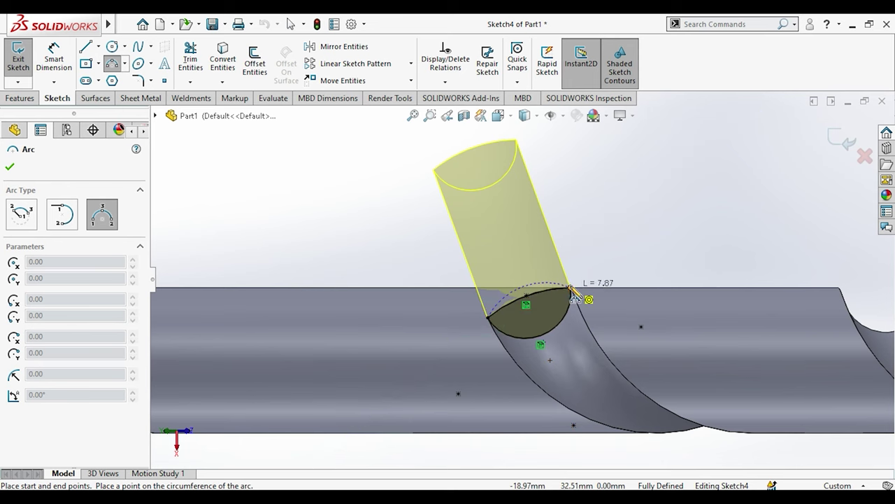
left_click(550, 269)
key("Escape")
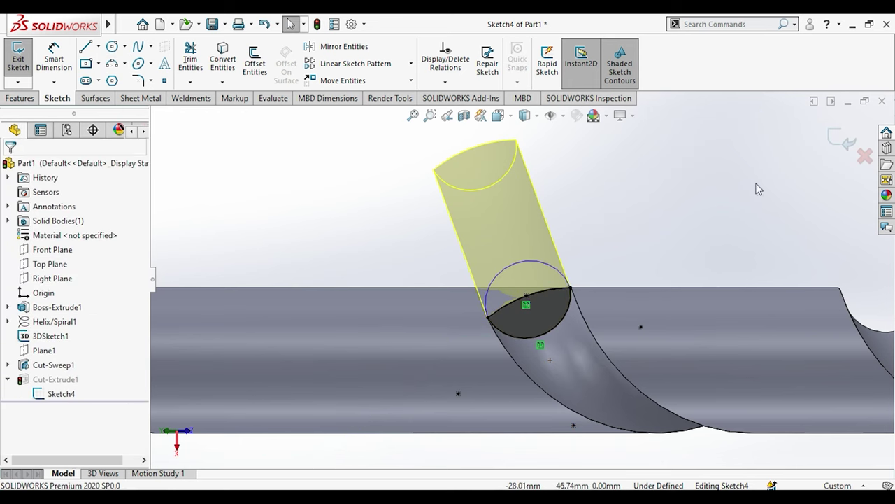
left_click(832, 140)
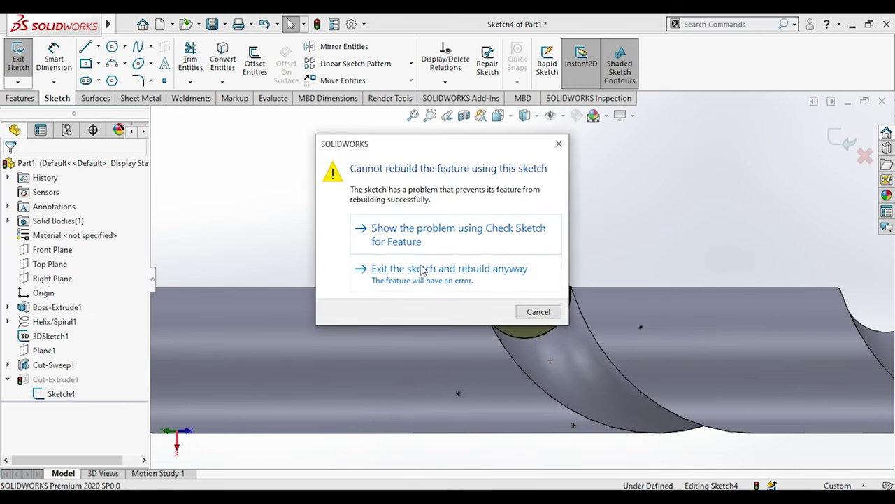
left_click(423, 271)
left_click(602, 247)
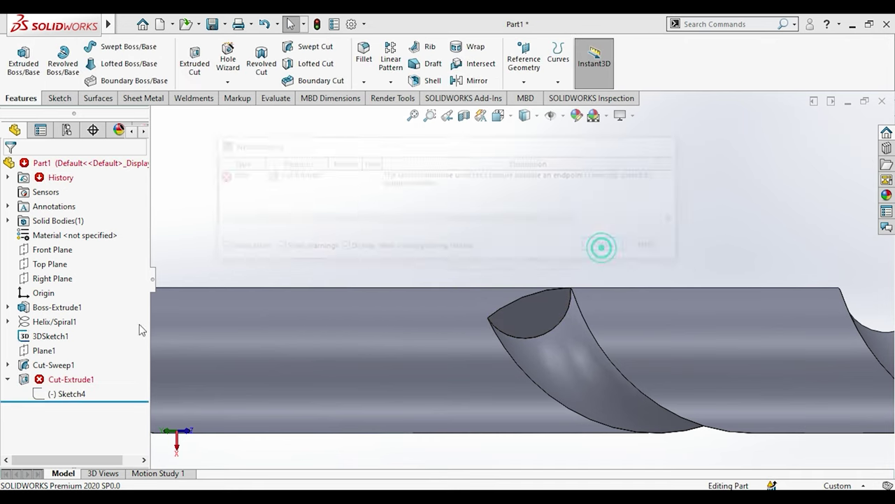
Edit Cut-Extrude1 to use both Sketch4 regions as its contours
left_click(49, 381)
left_click(65, 341)
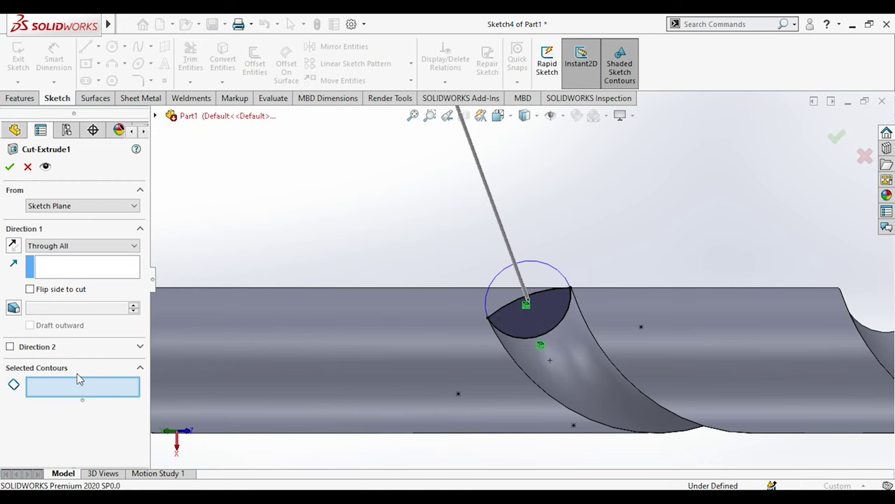
left_click(525, 302)
left_click(508, 296)
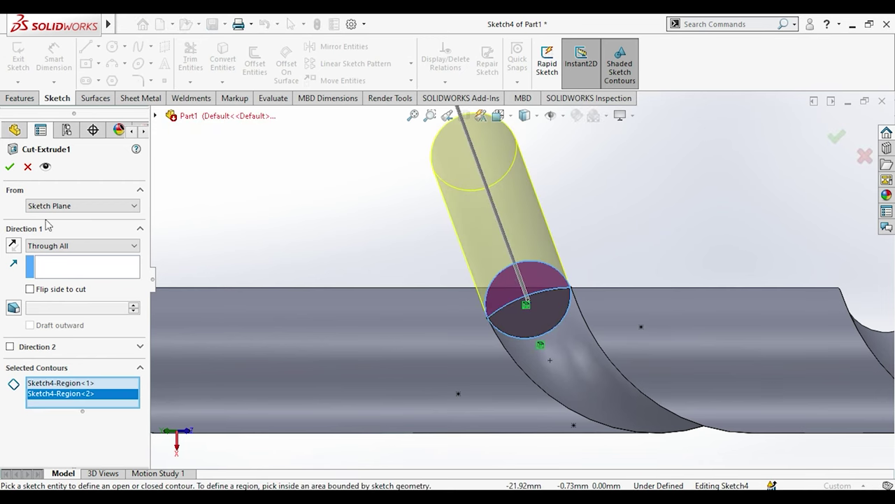
left_click(9, 168)
mouse_move(314, 235)
middle_mouse_down()
mouse_move(441, 280)
mouse_move(458, 372)
mouse_move(455, 303)
mouse_move(475, 198)
mouse_move(547, 361)
mouse_move(614, 202)
mouse_move(646, 352)
middle_mouse_up()
left_click(8, 379)
middle_click_drag(250, 343, 579, 211)
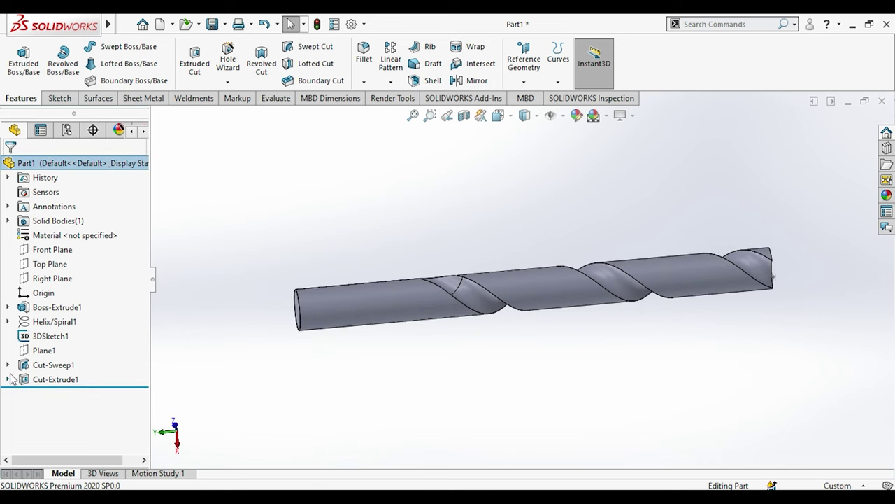
Circular-pattern Cut-Extrude1 and Cut-Sweep1 around the rod's end edge with 2 instances
left_click(35, 384)
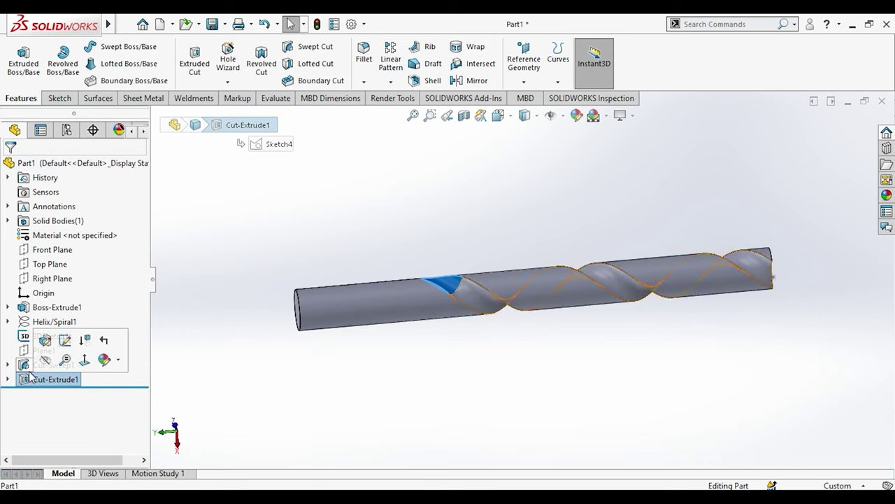
left_click(31, 366, "ctrl")
left_click(389, 83)
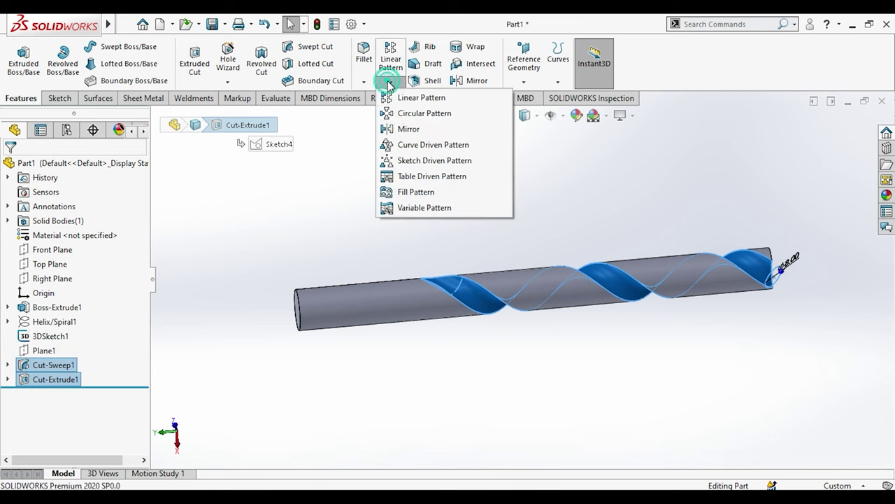
left_click(402, 112)
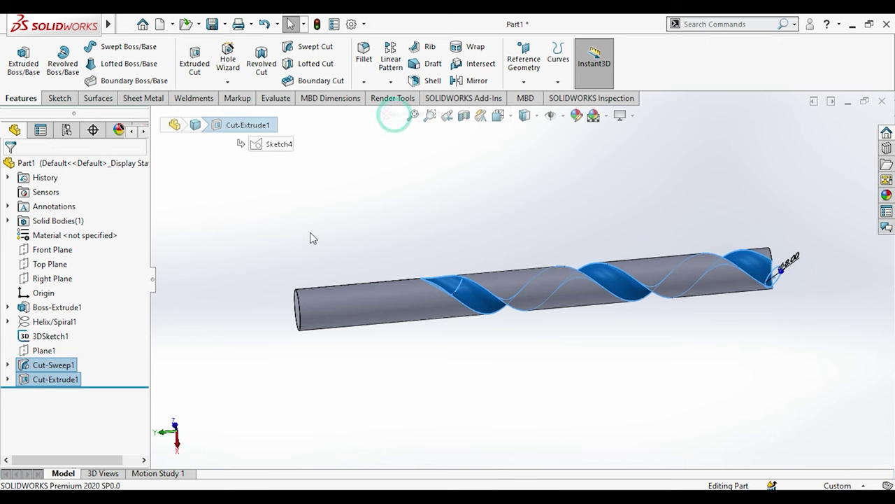
left_click(298, 308)
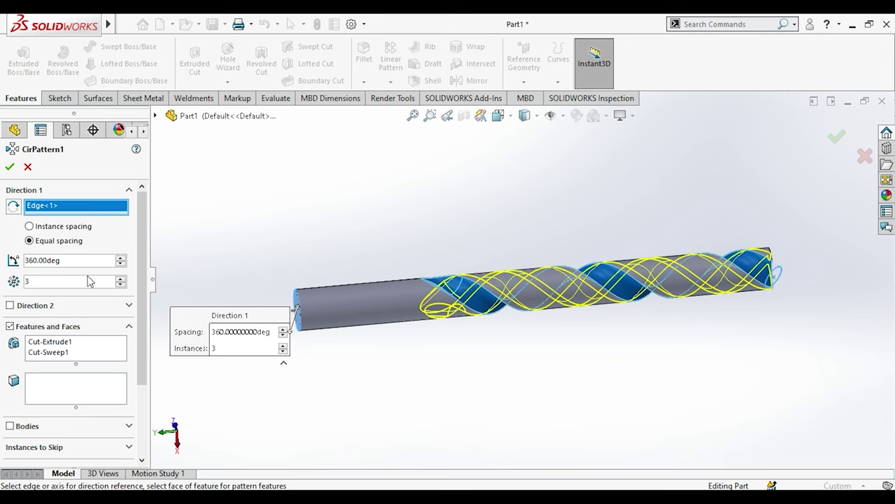
type("2")
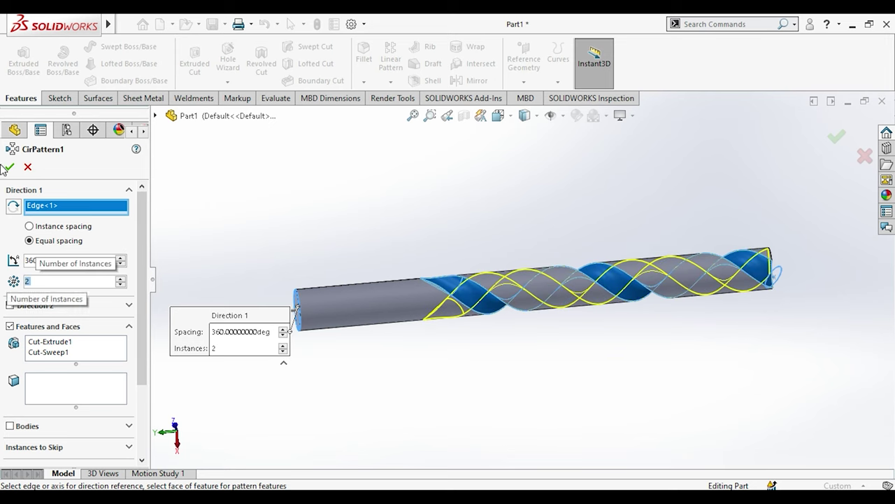
left_click(10, 167)
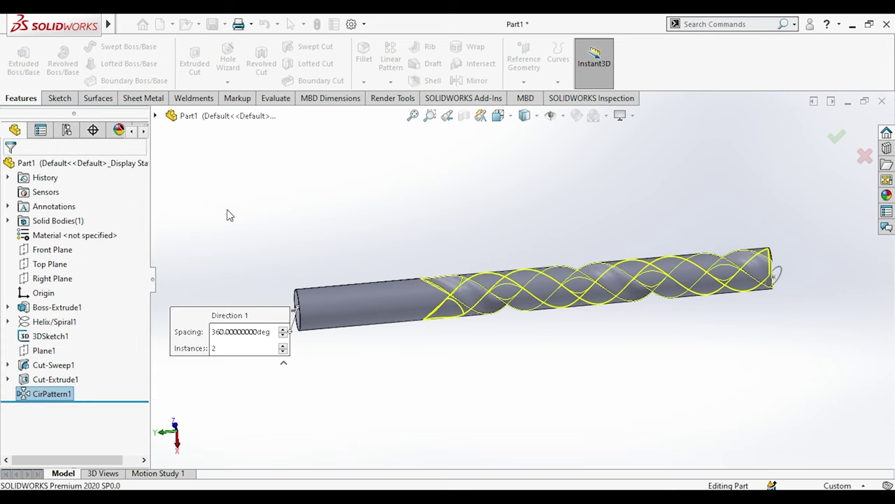
Inspect the two new flutes, then reorient the view and select the Front Plane
middle_click_drag(456, 246, 466, 299)
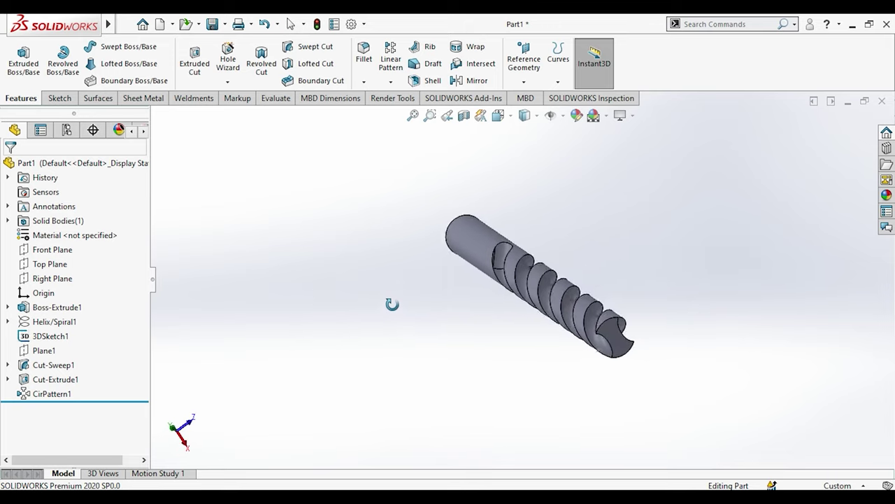
mouse_move(516, 195)
middle_mouse_down()
mouse_move(520, 251)
mouse_move(438, 314)
mouse_move(483, 266)
middle_mouse_up()
scroll(520, 250, "down", 3)
scroll(513, 236, "up", 5)
key("space")
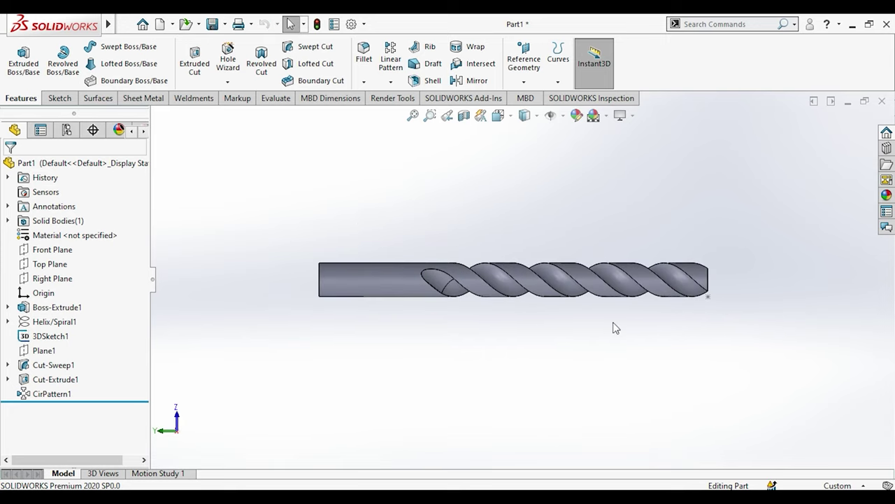
scroll(708, 291, "down", 3)
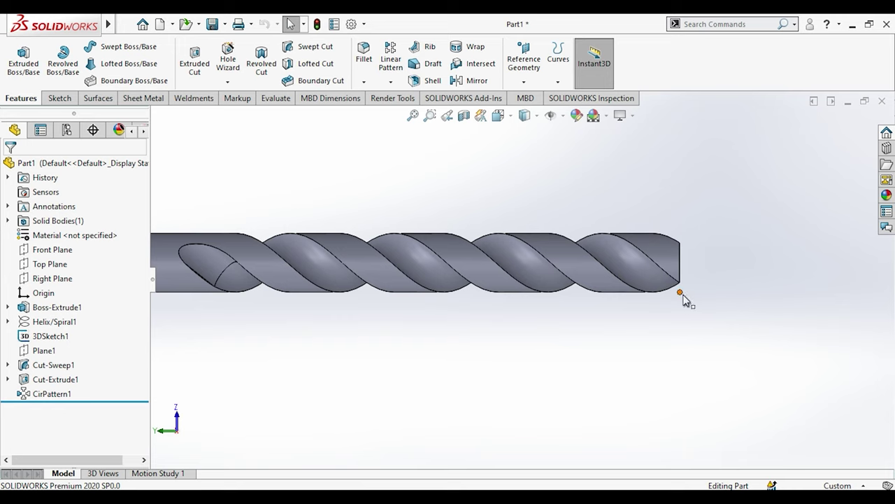
left_click(683, 295)
left_click(702, 322)
key("space")
left_click(454, 328)
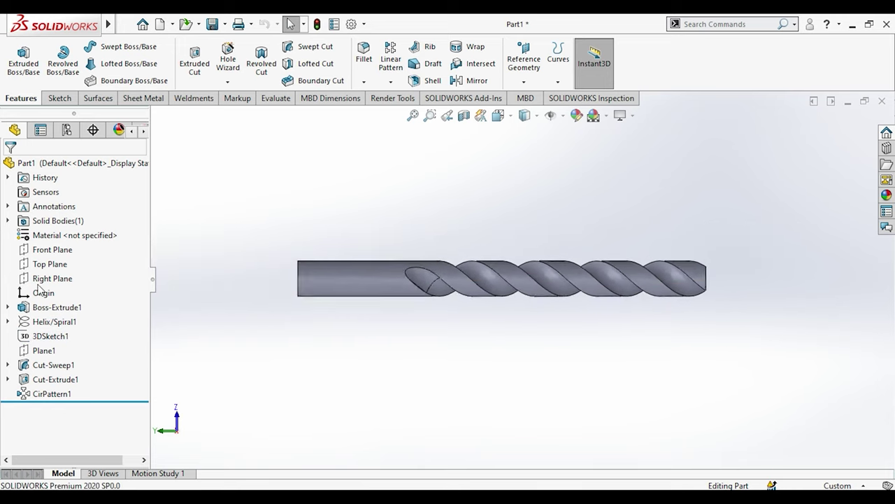
left_click(55, 250)
Face the Front Plane and start a new sketch on it
left_click(123, 231)
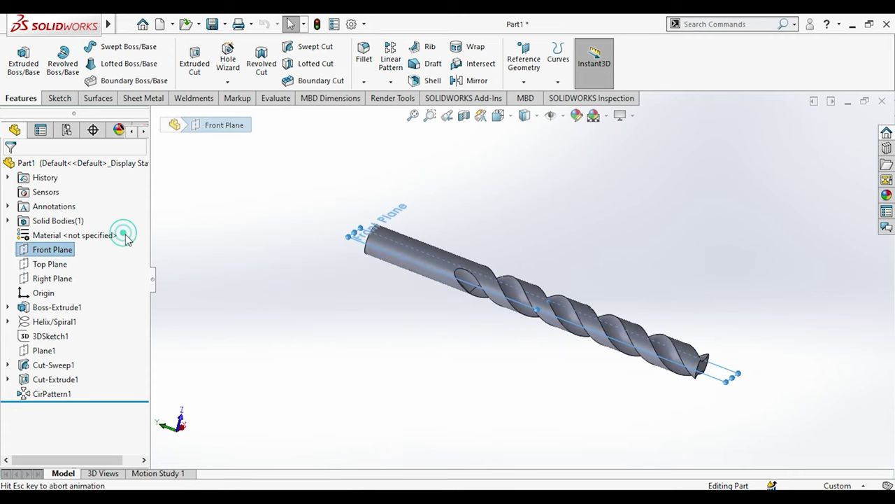
mouse_move(396, 327)
middle_mouse_down()
mouse_move(501, 182)
mouse_move(515, 359)
mouse_move(505, 413)
middle_mouse_up()
key("space")
left_click(419, 284)
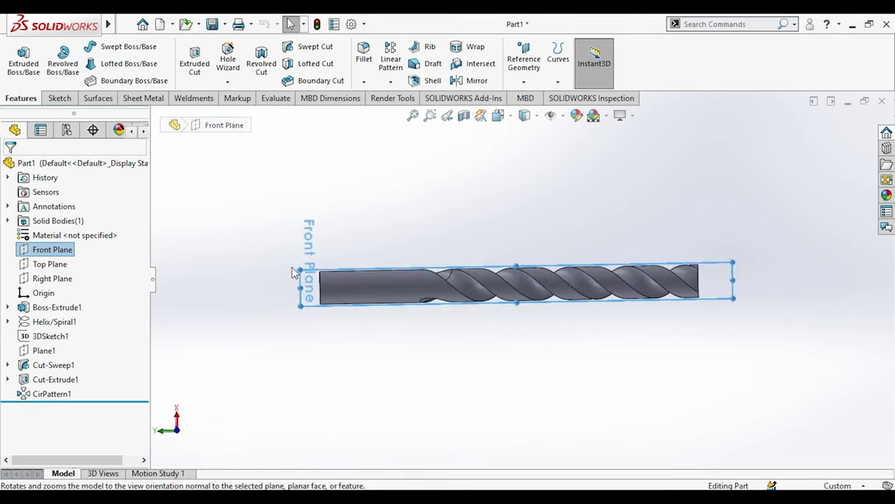
right_click(59, 252)
left_click(63, 229)
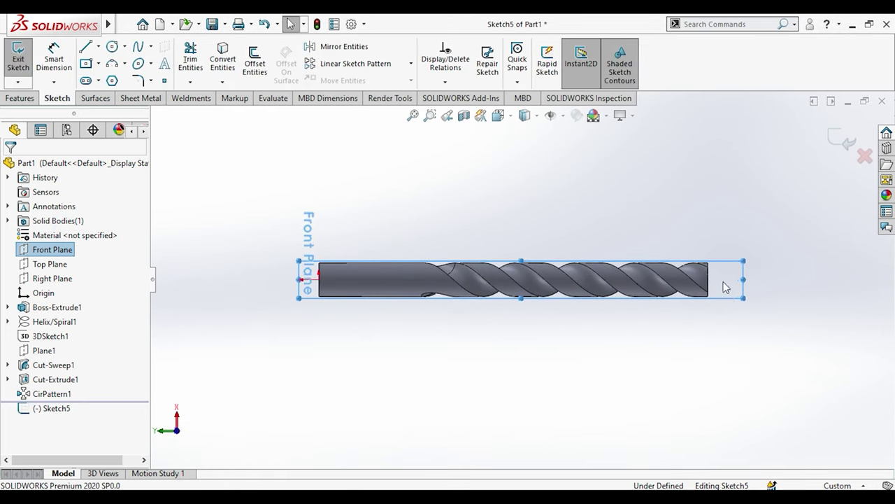
scroll(729, 280, "down", 3)
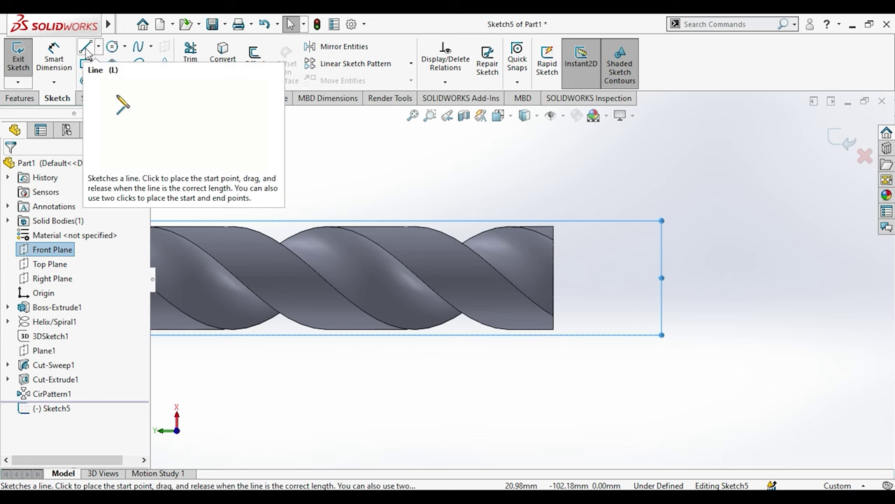
Draw a closed four-sided line profile past the tip, its slanted side crossing the tip end
left_click(86, 49)
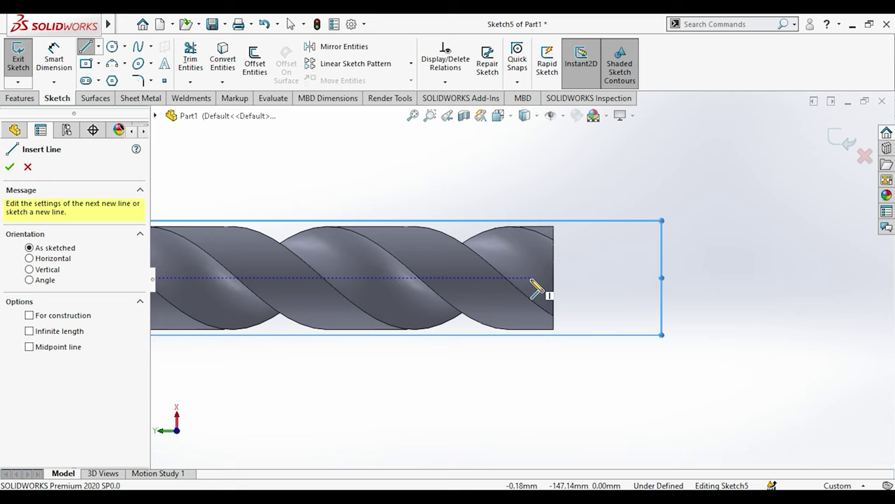
key("Escape")
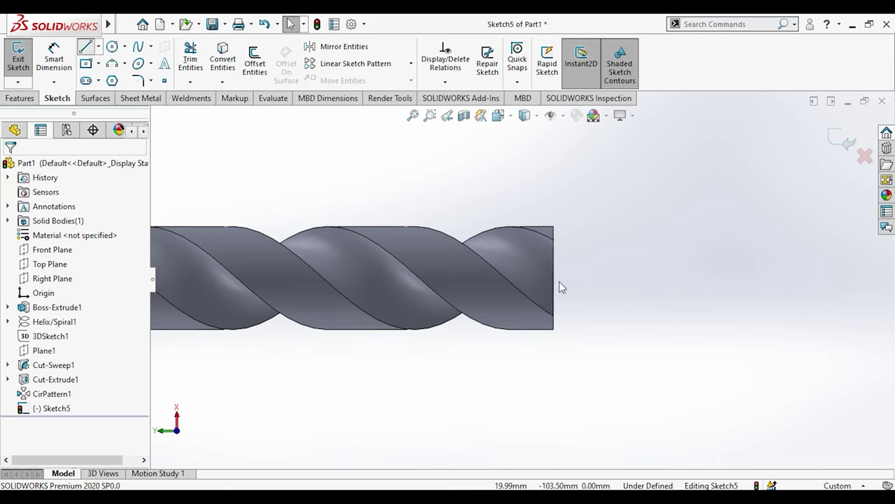
key("l")
left_click(554, 278)
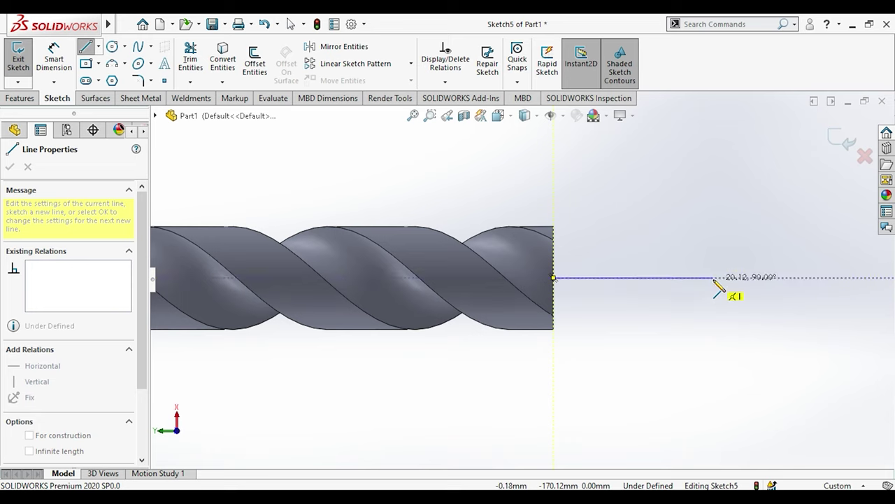
left_click(714, 278)
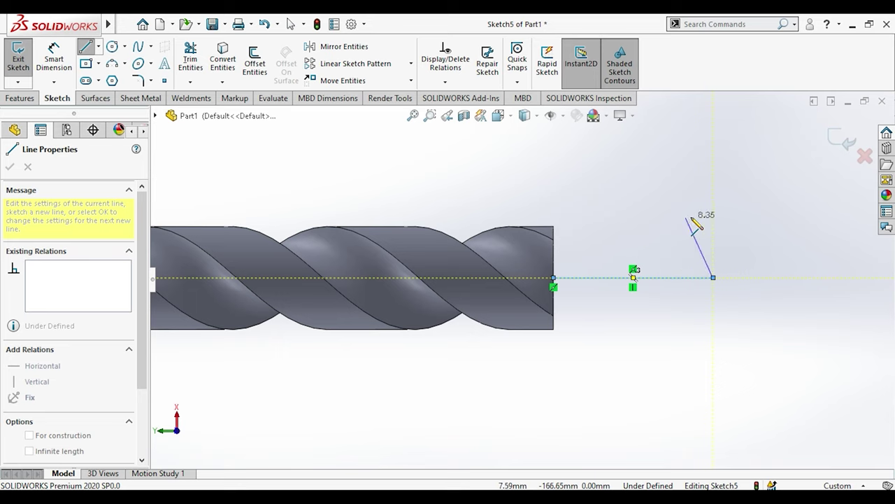
left_click(713, 224)
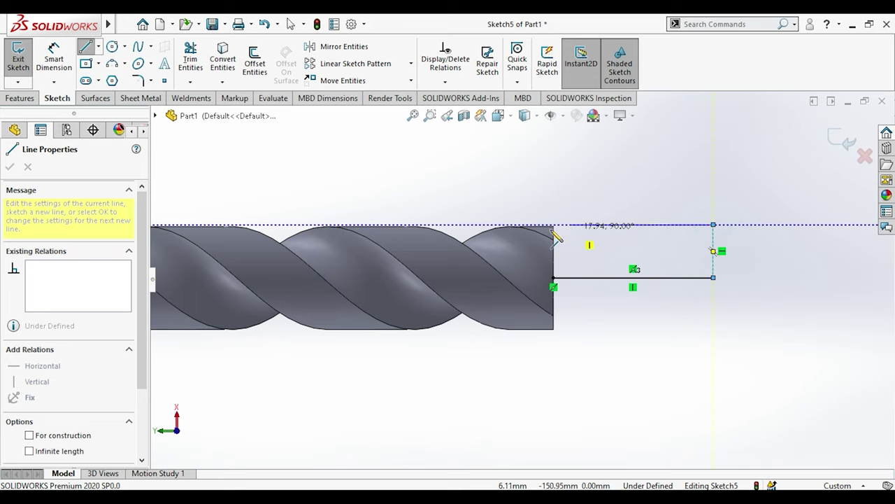
scroll(531, 227, "down", 3)
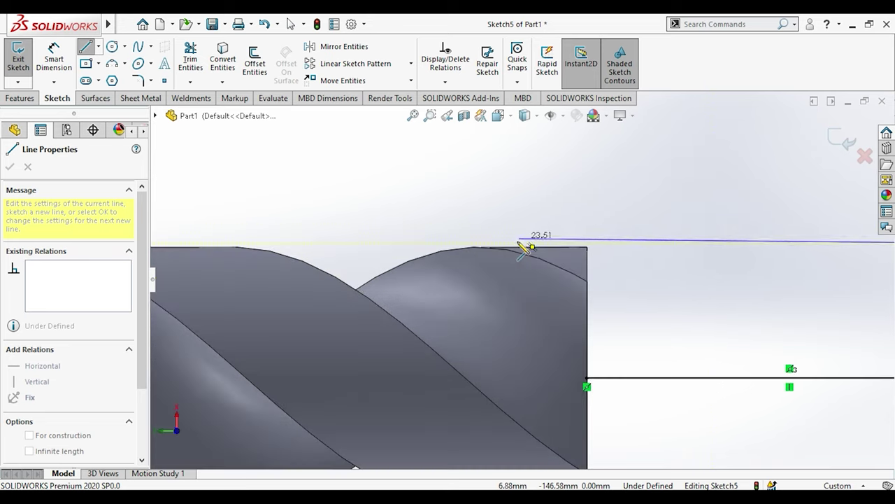
double_click(512, 245)
left_click(512, 246)
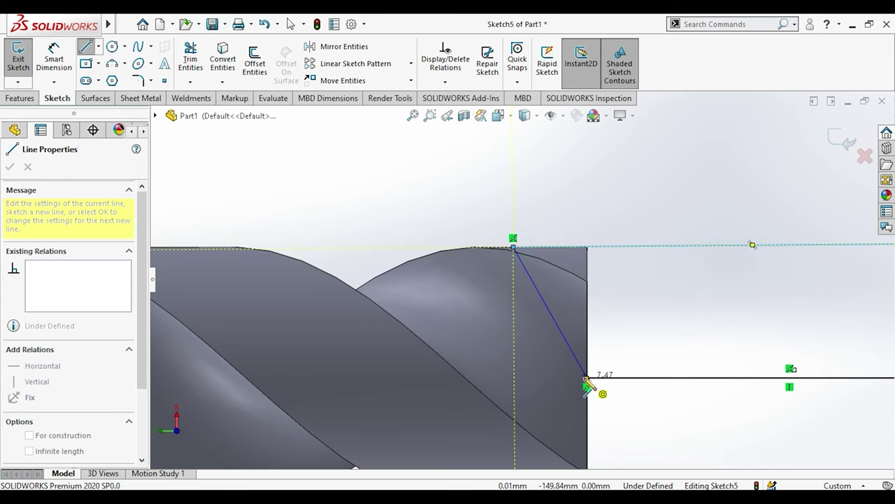
left_click(586, 378)
key("Escape")
scroll(643, 300, "up", 3)
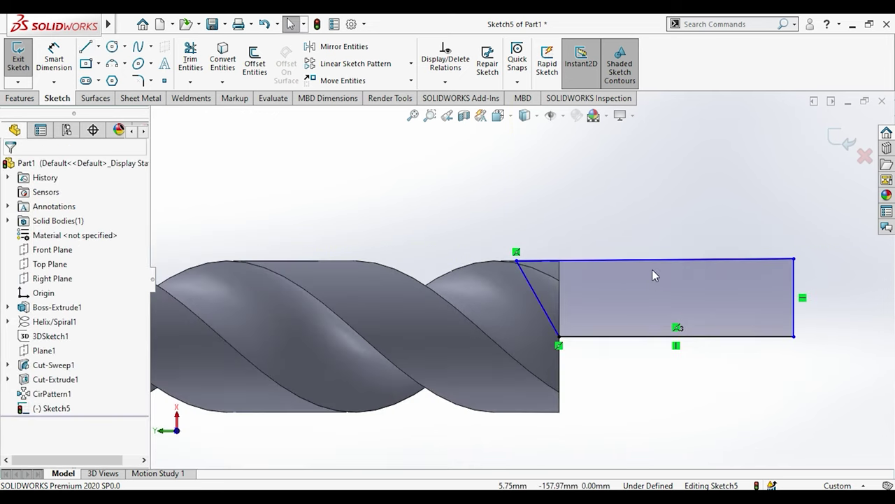
Add a Horizontal relation to the profile's top line
left_click(652, 260)
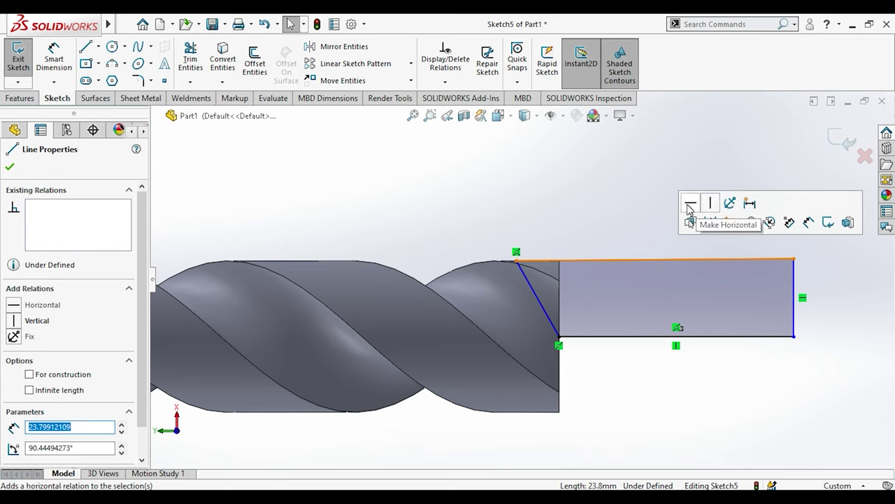
left_click(710, 202)
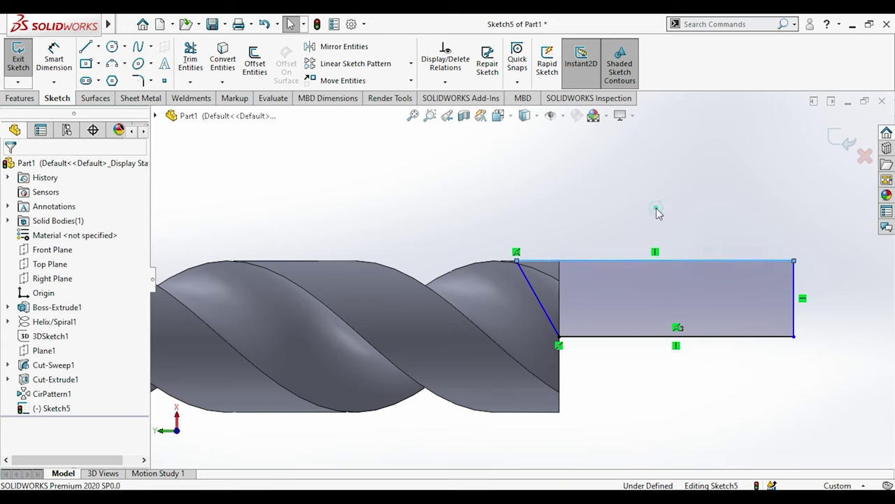
left_click(62, 72)
left_click(558, 311)
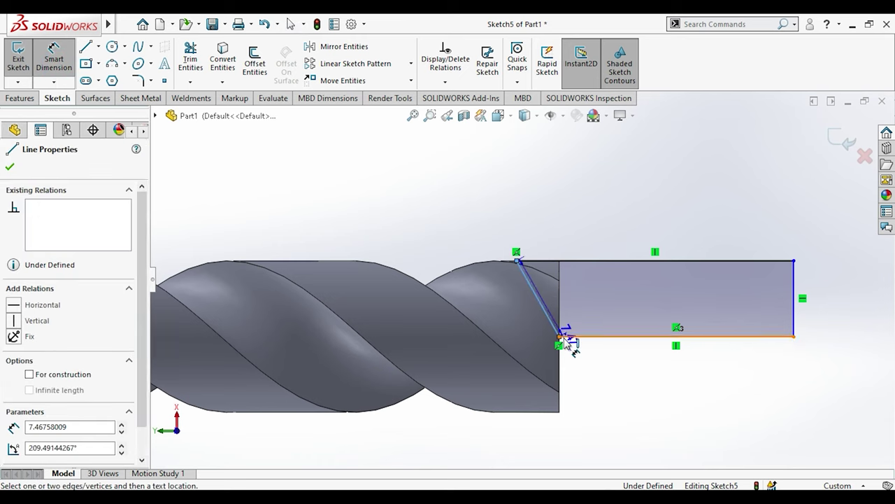
left_click(559, 336)
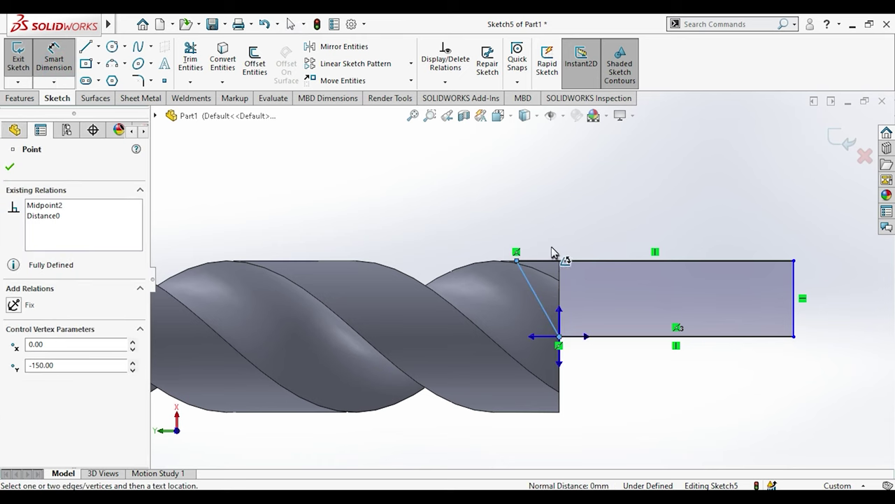
key("Escape")
key("Escape")
left_click(97, 46)
left_click(112, 79)
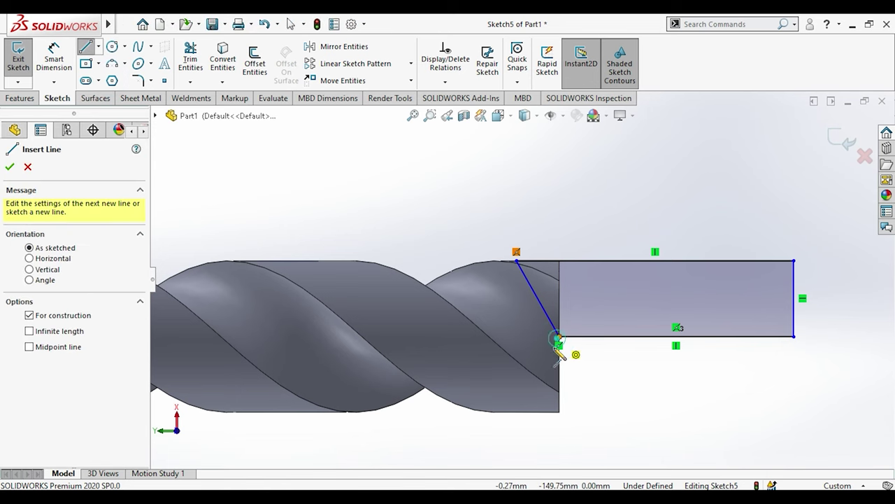
Draw a vertical centerline below the profile and dimension the slanted edge at 33.5° to it
left_click(558, 339)
left_click(560, 454)
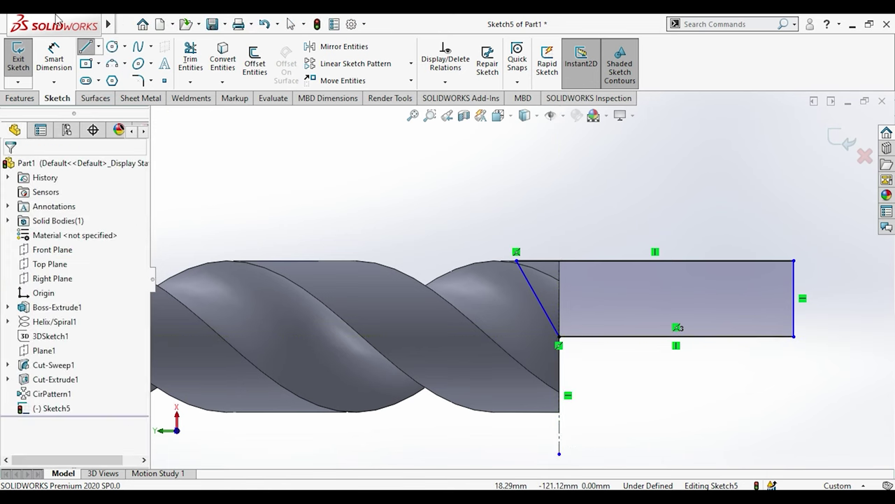
left_click(54, 54)
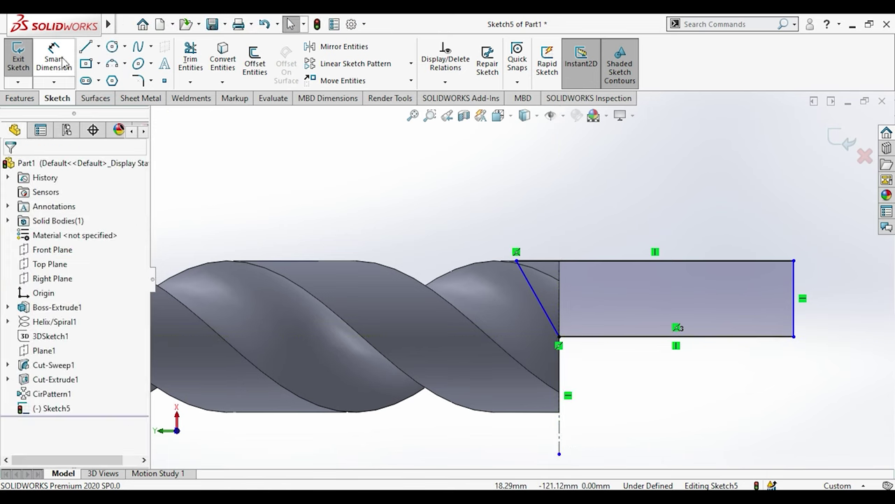
left_click(545, 314)
left_click(560, 376)
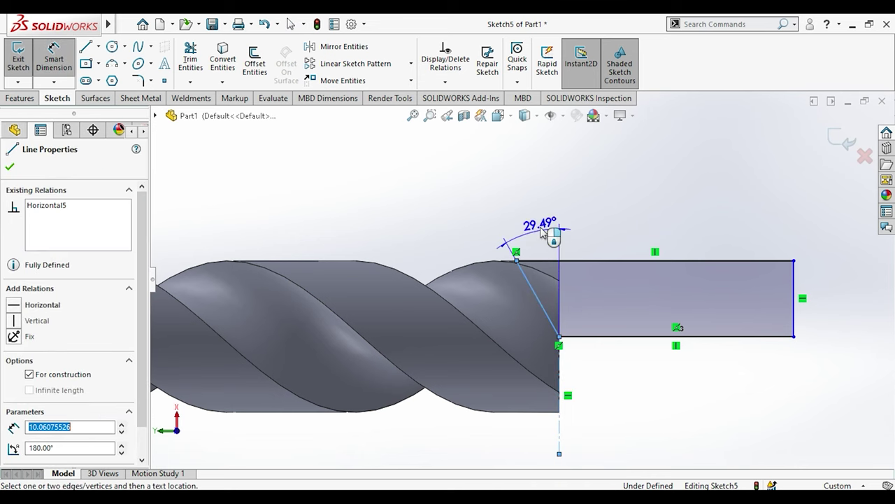
left_click(533, 218)
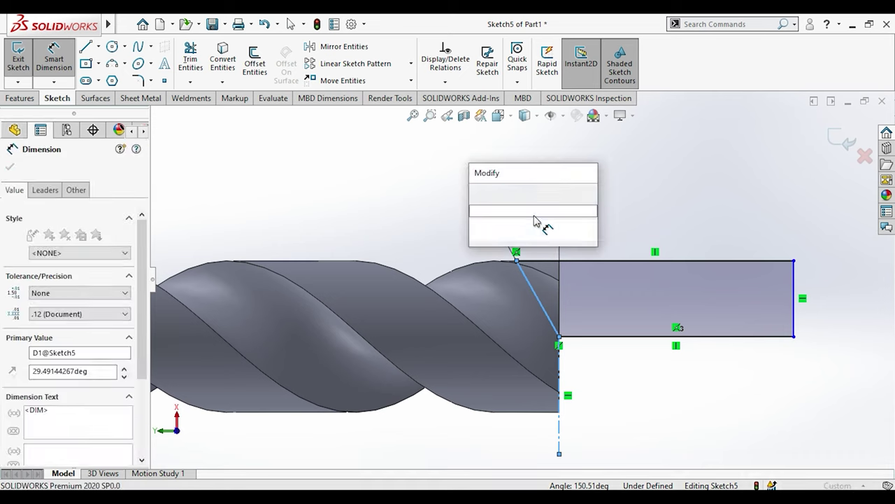
type("3")
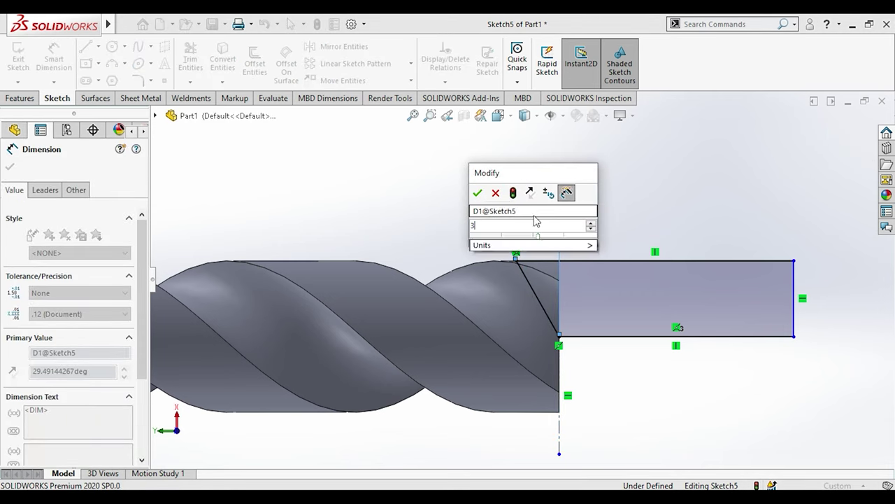
type(".5")
key("Return")
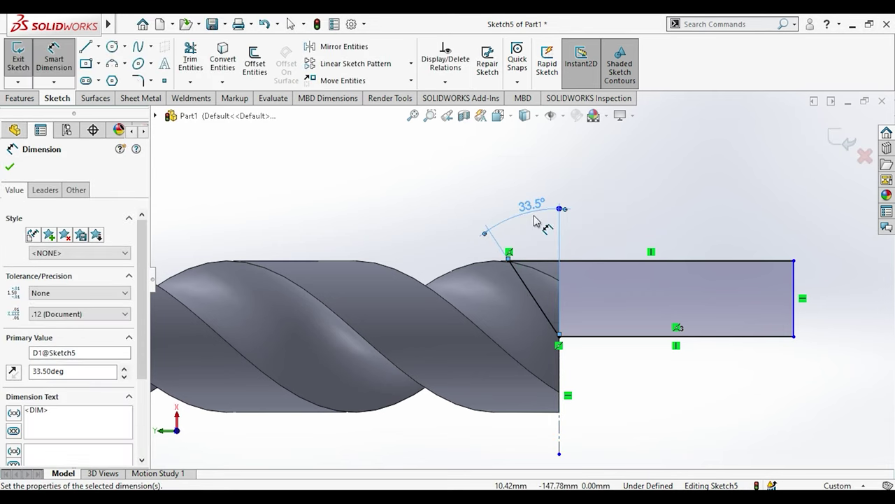
Dimension the rectangle's bottom edge at 10 mm
left_click(633, 341)
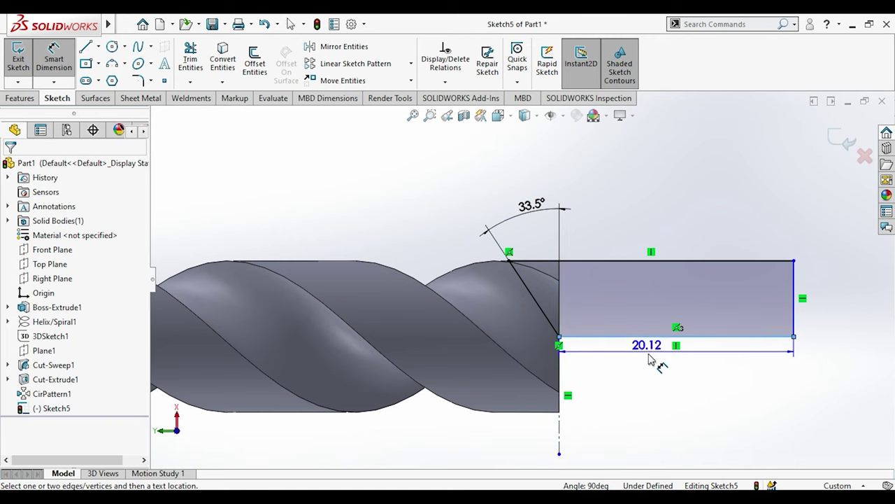
left_click(649, 358)
type("10")
key("Return")
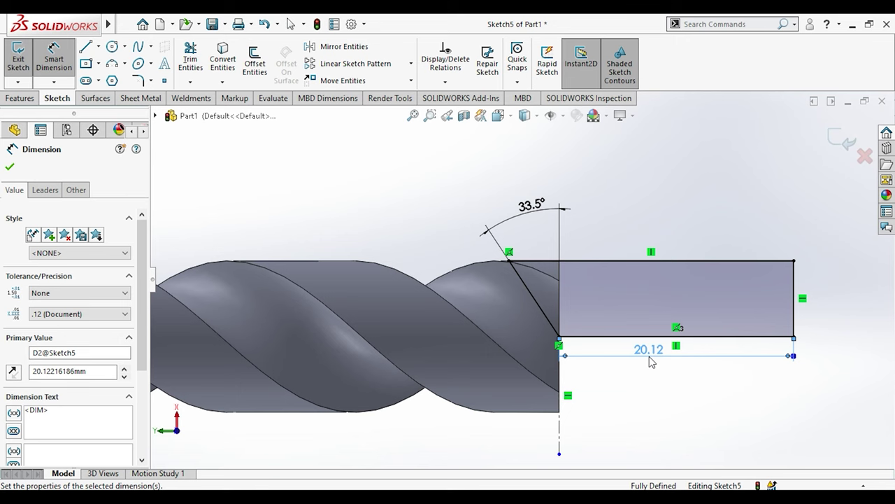
key("Escape")
Revolve-cut Sketch5 about the rectangle's bottom edge to form the conical tip
left_click(9, 101)
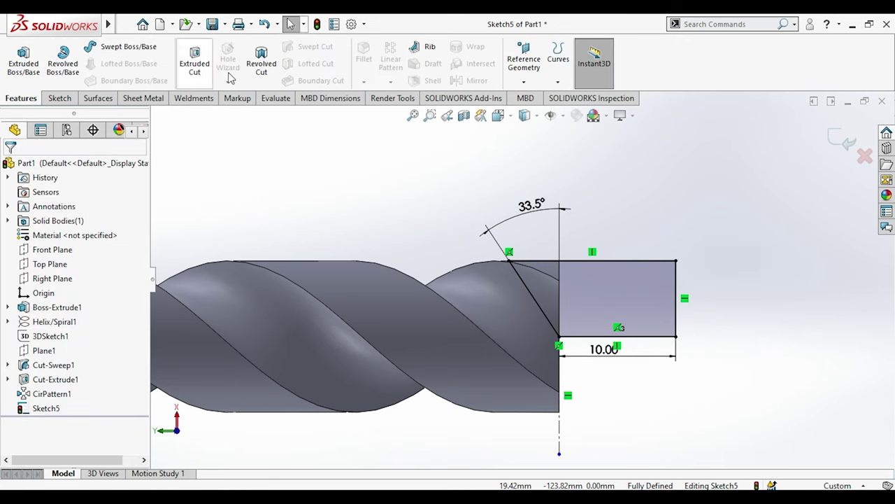
left_click(261, 70)
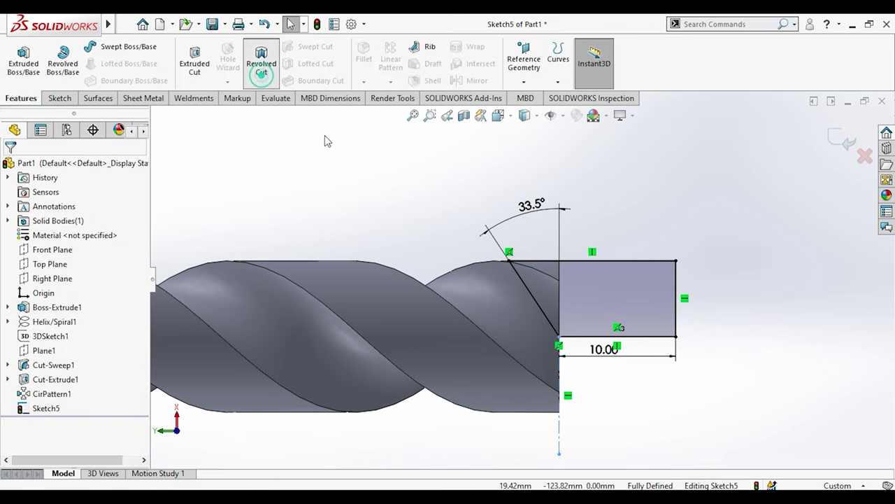
left_click(580, 337)
left_click(11, 168)
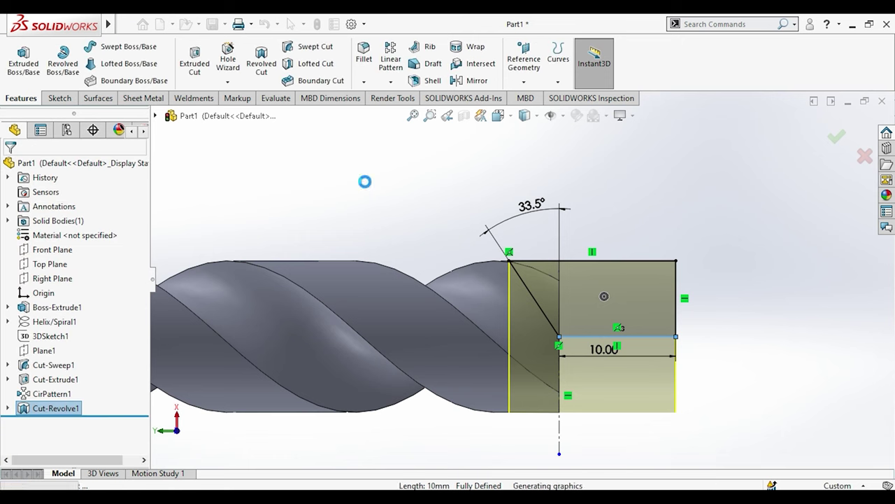
scroll(420, 250, "up", 4)
mouse_move(421, 250)
middle_mouse_down()
mouse_move(504, 342)
mouse_move(486, 406)
mouse_move(457, 338)
mouse_move(475, 211)
mouse_move(558, 287)
middle_mouse_up()
scroll(475, 212, "down", 3)
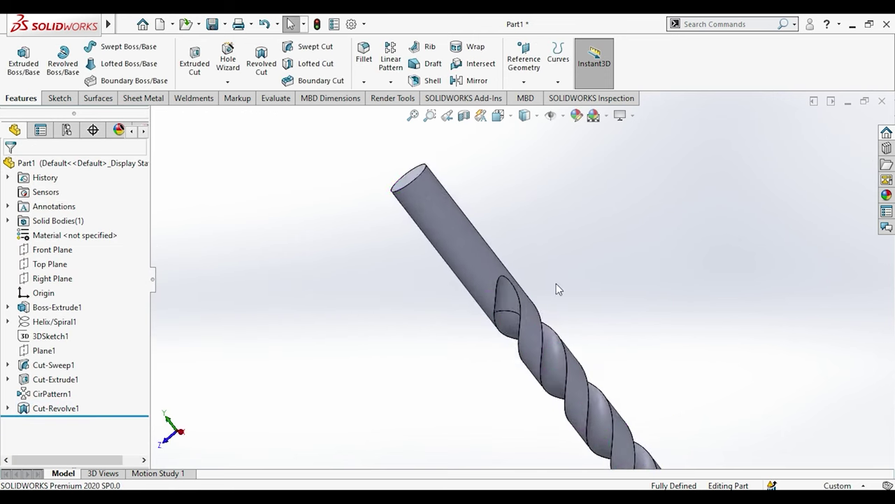
scroll(558, 288, "up", 3)
left_click(360, 321)
scroll(773, 271, "down", 2)
scroll(518, 285, "up", 2)
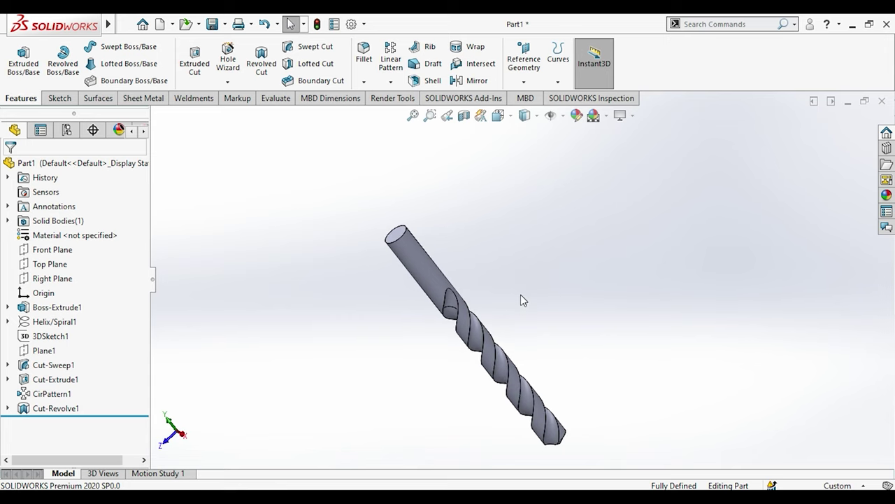
Chamfer the shank end's circular edge with a 1 mm distance
left_click(364, 81)
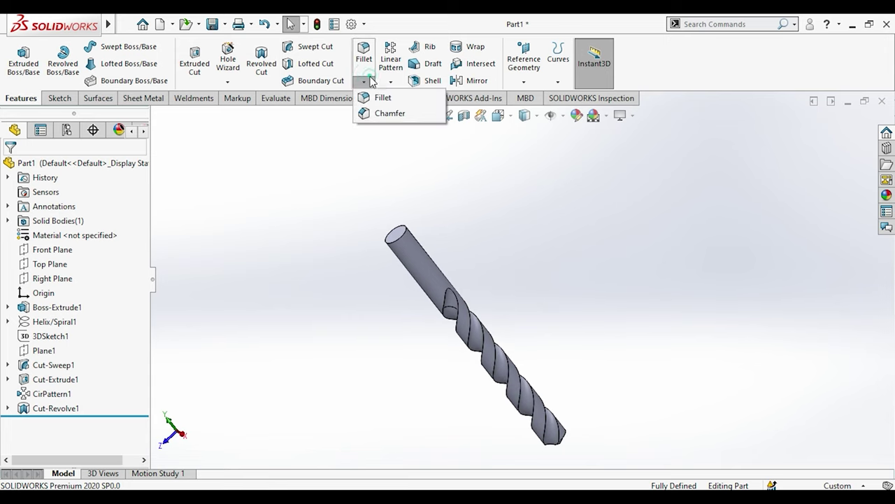
left_click(371, 112)
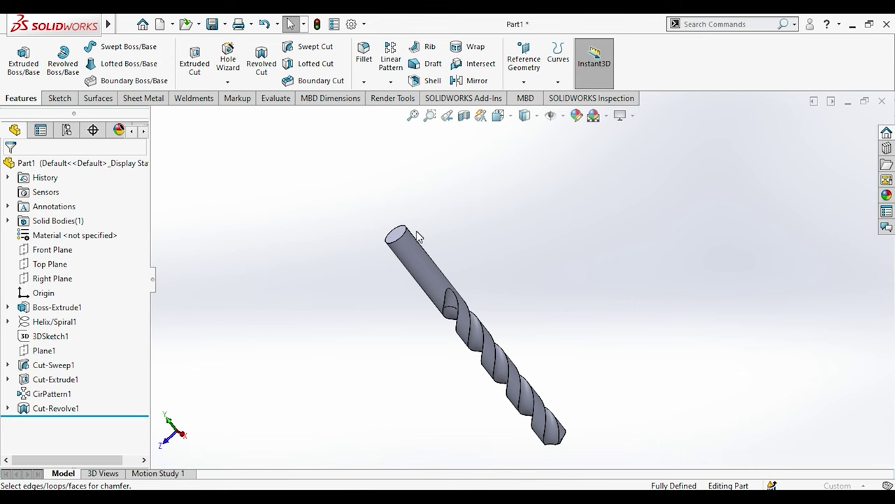
scroll(417, 235, "down", 3)
scroll(426, 266, "down", 2)
left_click(426, 265)
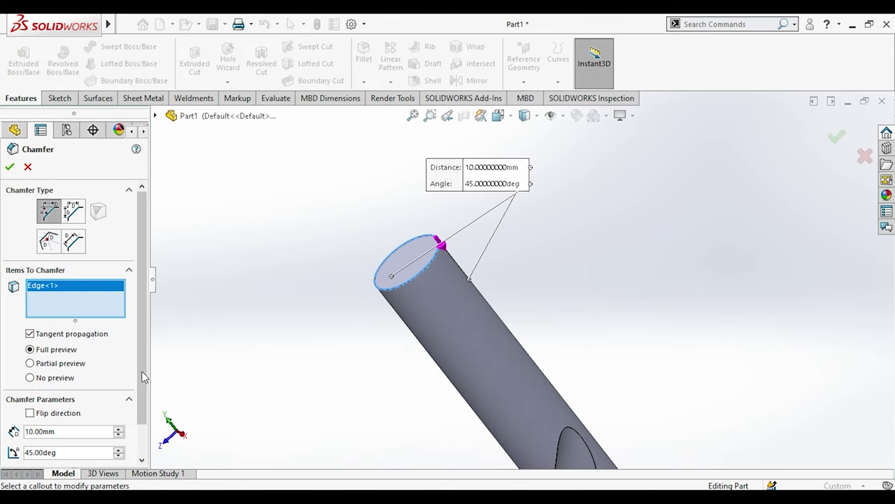
double_click(58, 431)
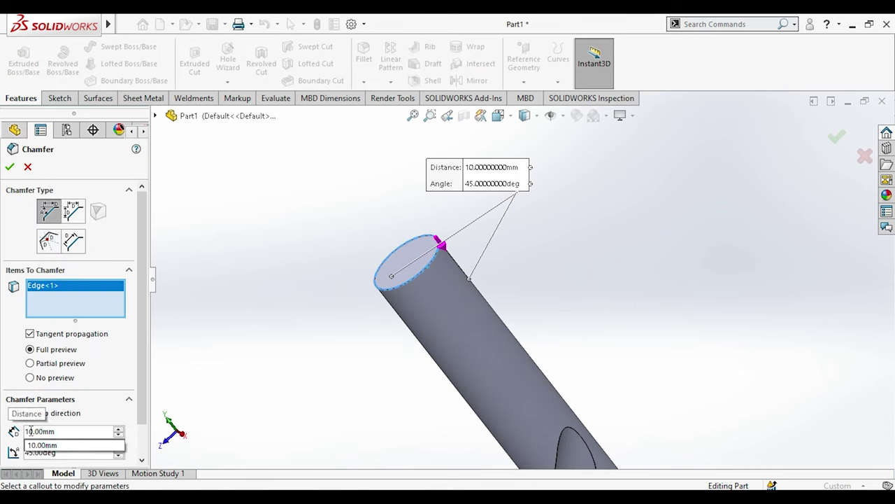
type("1")
key("Return")
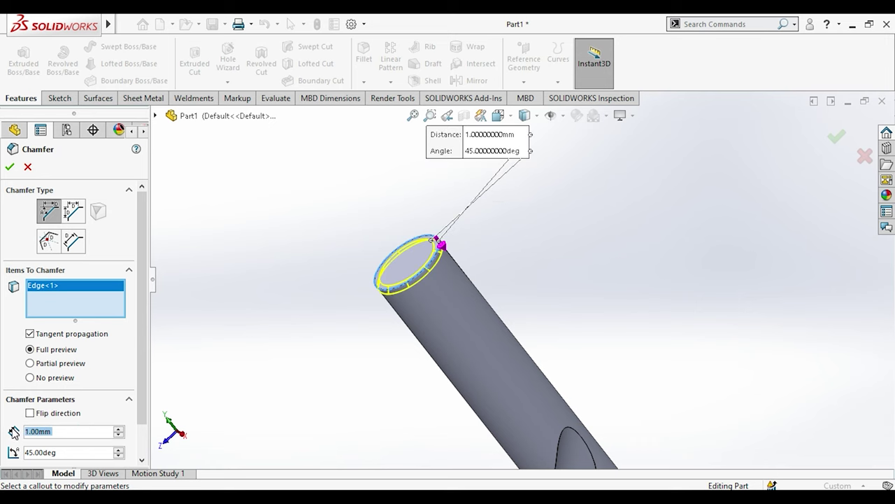
left_click(10, 168)
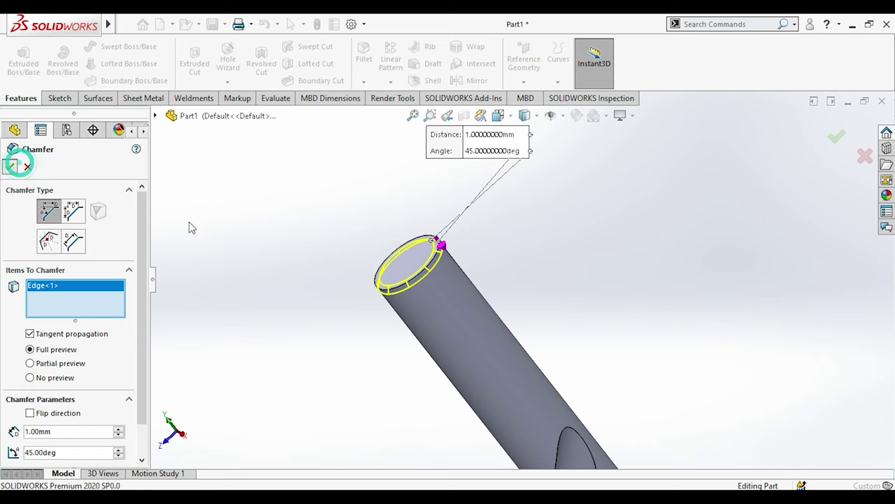
Zoom and orbit to a near-horizontal view of the finished drill bit
middle_click(238, 246)
scroll(496, 289, "down", 5)
scroll(540, 310, "down", 2)
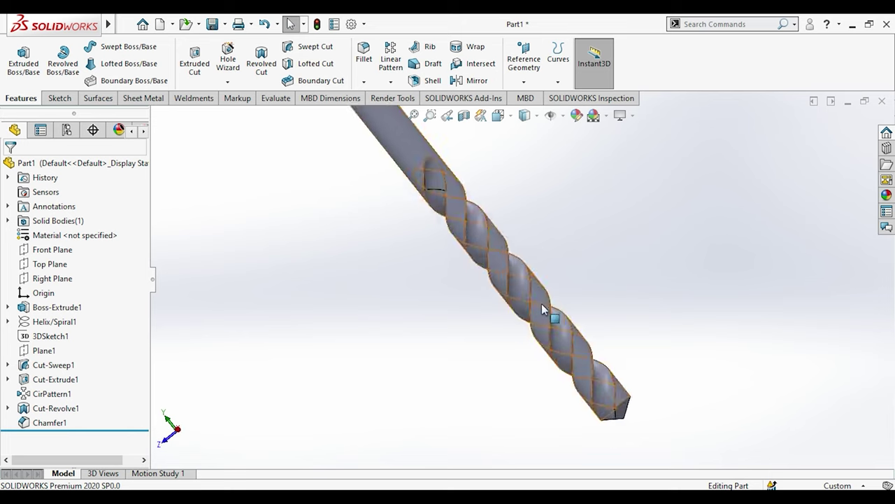
scroll(530, 240, "up", 2)
middle_click_drag(531, 240, 537, 229)
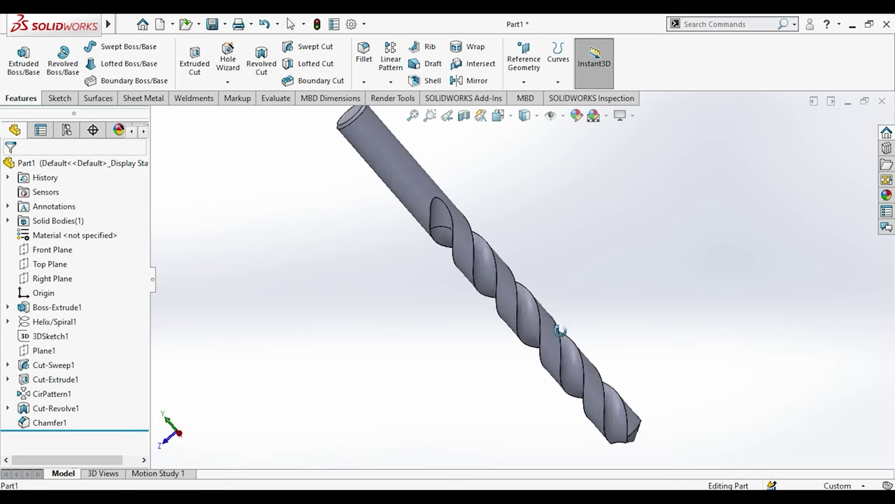
Apply a teal colour appearance to the whole Part1 drill body
right_click(490, 272)
left_click(628, 184)
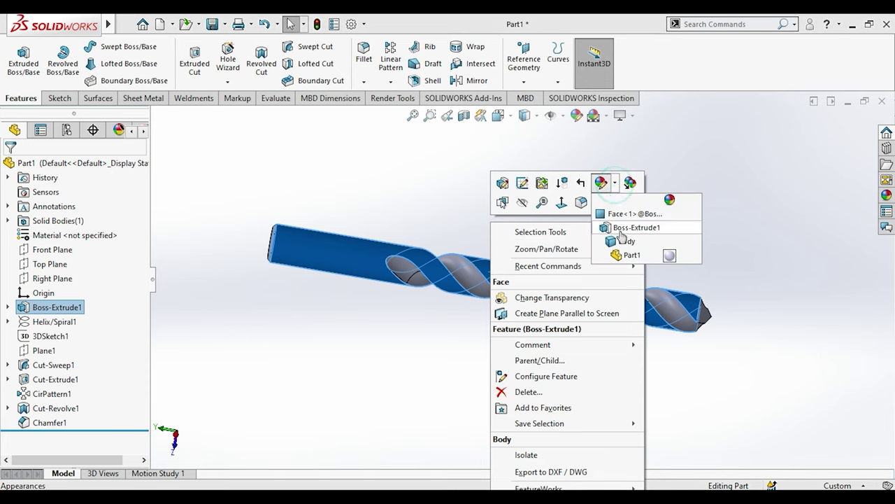
left_click(629, 254)
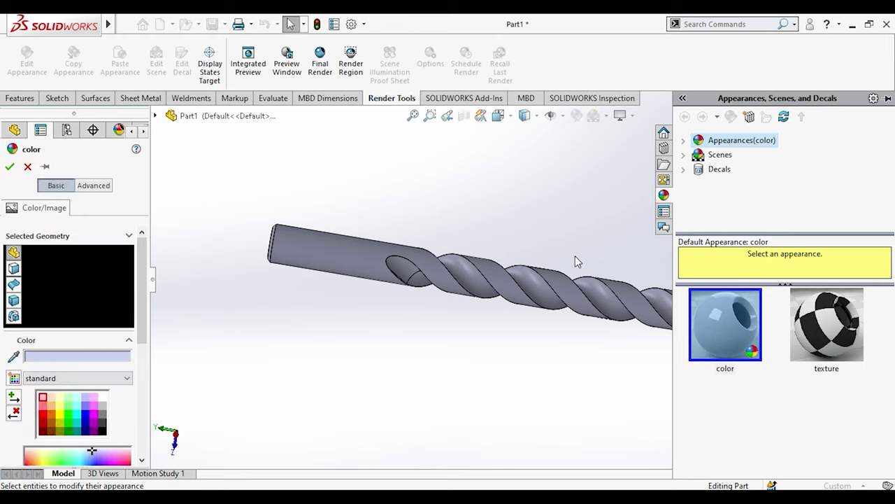
left_click(77, 417)
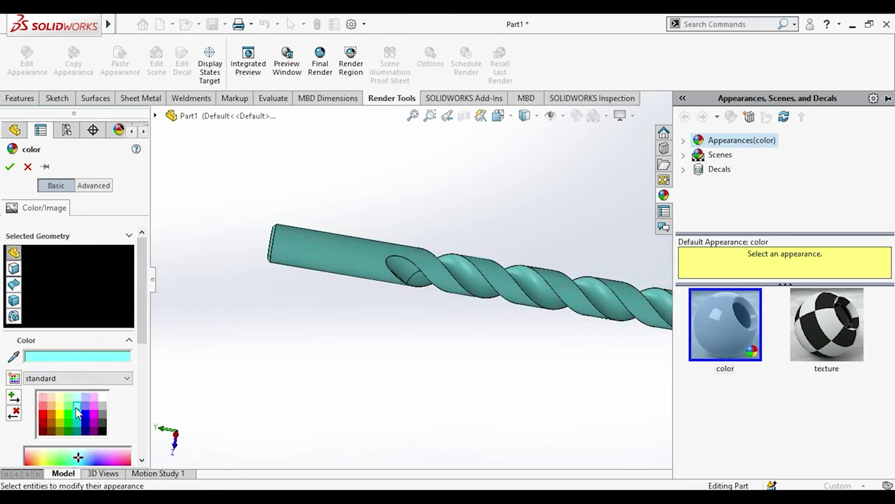
left_click(8, 167)
mouse_move(427, 192)
middle_mouse_down()
mouse_move(676, 314)
mouse_move(600, 307)
mouse_move(473, 240)
middle_mouse_up()
scroll(459, 264, "down", 2)
scroll(459, 265, "down", 2)
scroll(457, 239, "down", 2)
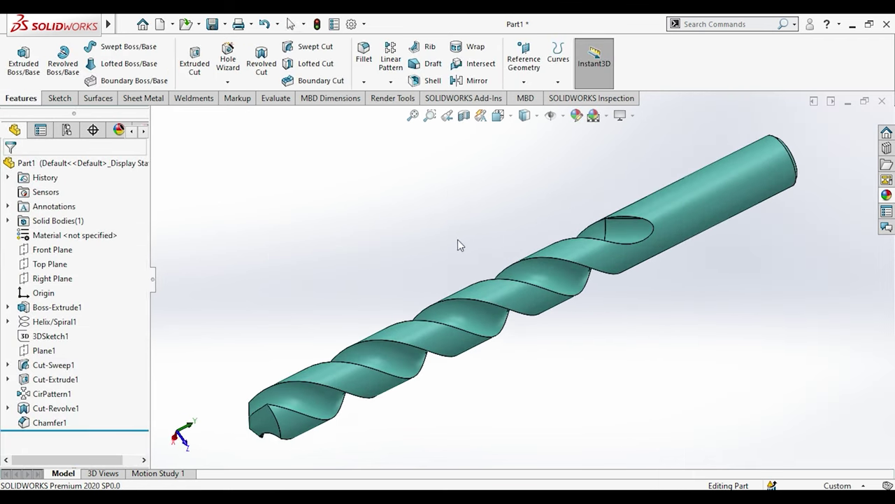
mouse_move(452, 263)
middle_mouse_down()
mouse_move(459, 180)
mouse_move(441, 150)
mouse_move(446, 249)
mouse_move(465, 164)
middle_mouse_up()
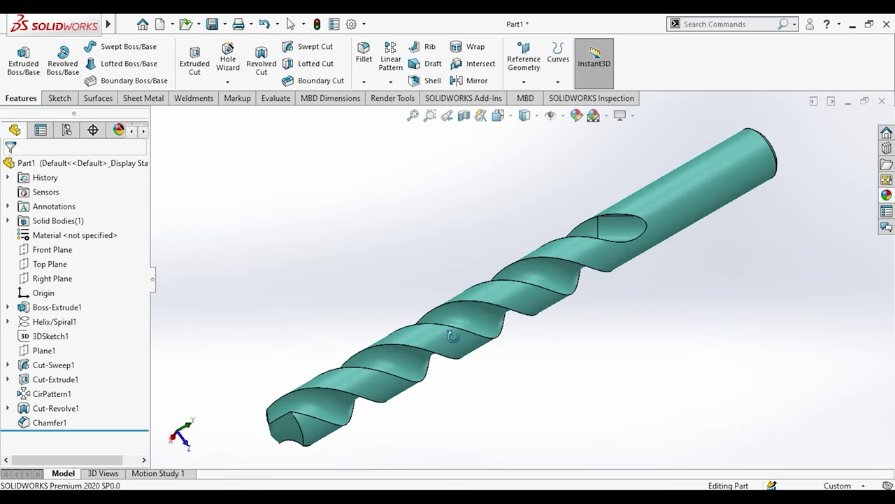
left_click(463, 115)
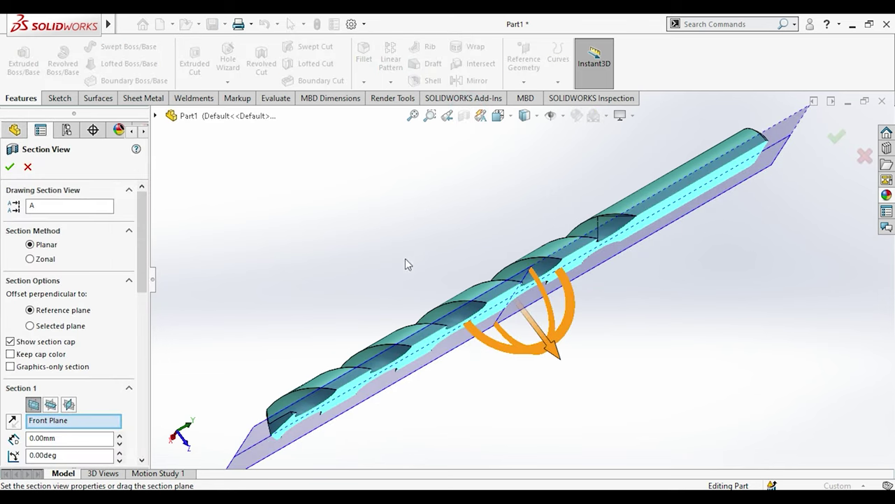
left_click(50, 404)
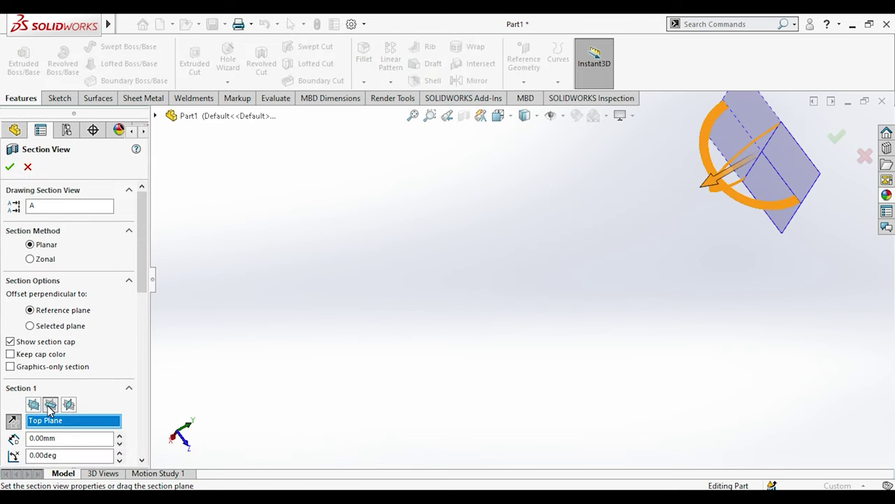
mouse_move(702, 190)
left_mouse_down()
mouse_move(479, 314)
mouse_move(214, 418)
mouse_move(673, 177)
mouse_move(511, 260)
mouse_move(405, 348)
mouse_move(273, 420)
mouse_move(187, 447)
left_mouse_up()
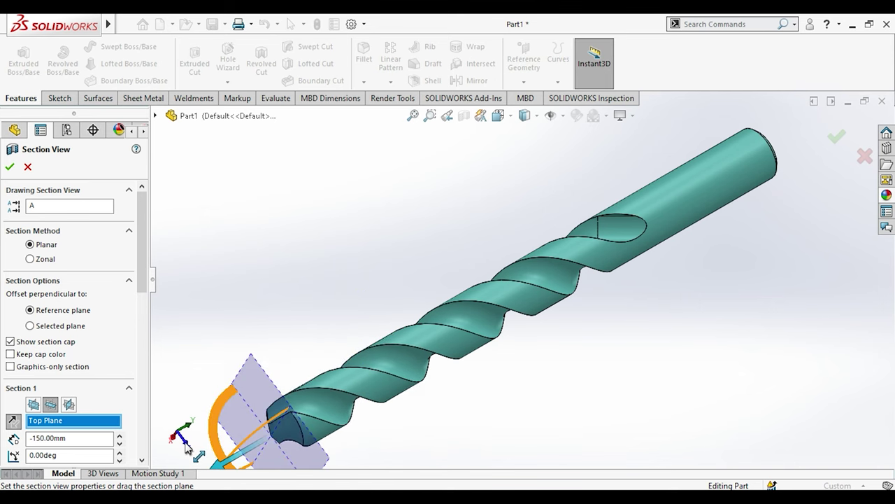
left_click(9, 168)
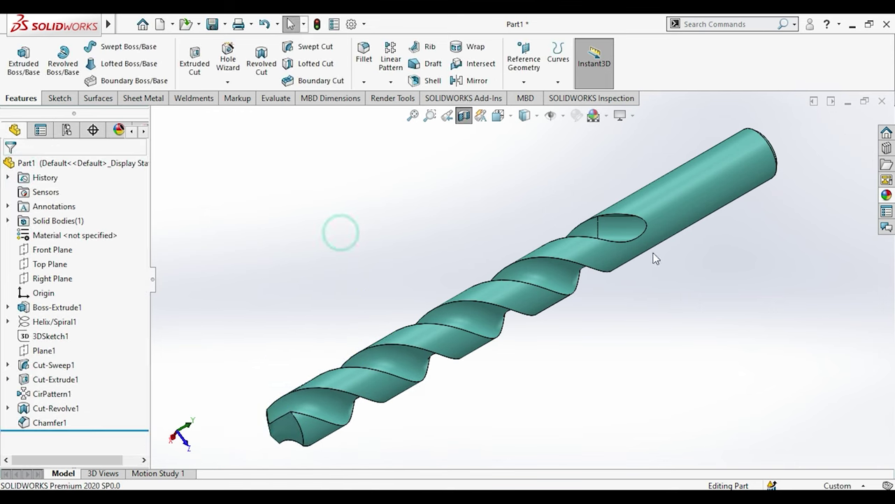
mouse_move(395, 196)
middle_mouse_down()
mouse_move(689, 152)
mouse_move(809, 220)
mouse_move(886, 148)
middle_mouse_up()
mouse_move(650, 239)
middle_mouse_down()
mouse_move(729, 363)
mouse_move(666, 362)
middle_mouse_up()
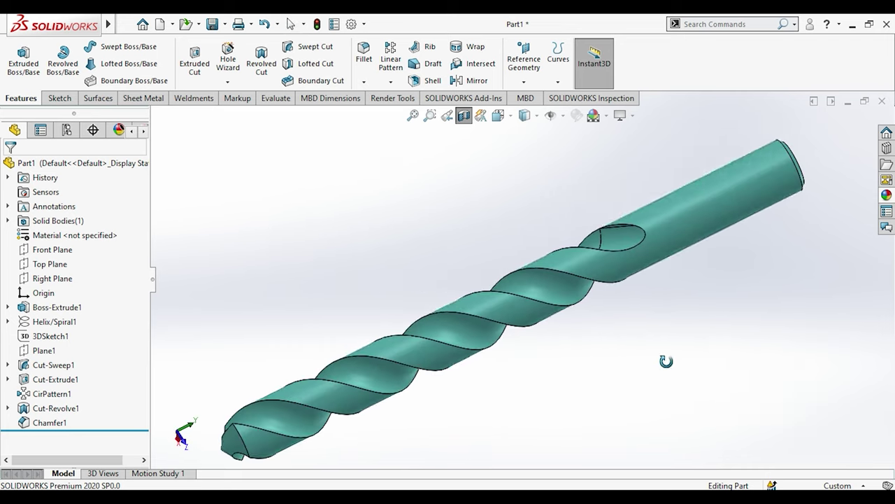